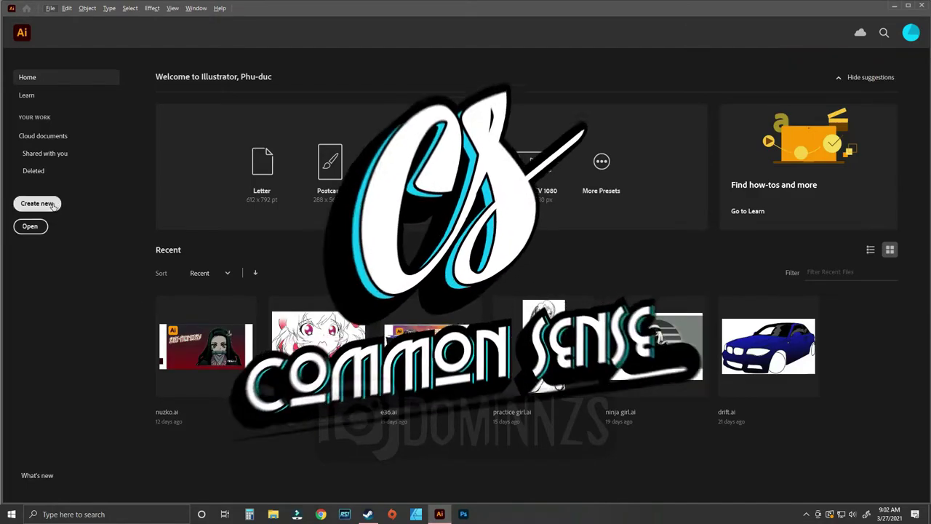
# Step: Create a new 1920 × 1080 px document from the Home screen
pyautogui.click(51, 204)
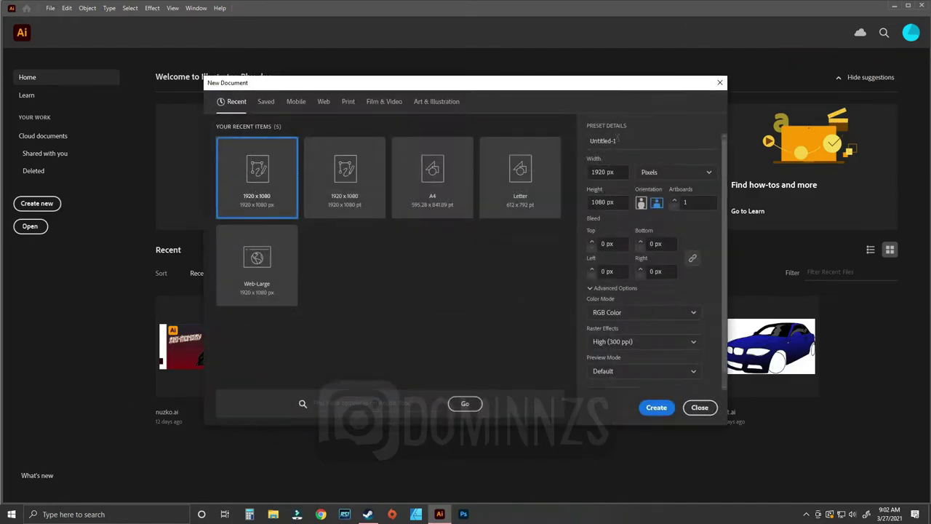
pyautogui.click(656, 408)
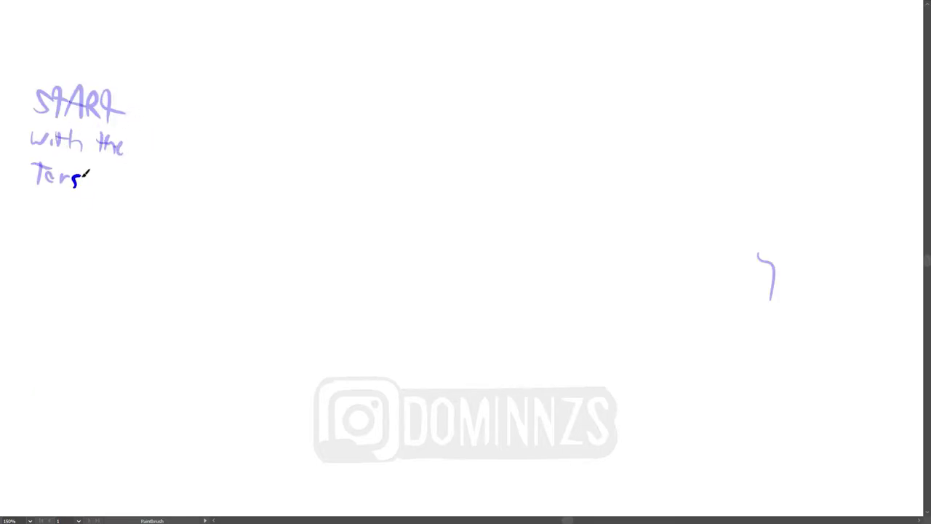
# Step: Finish the 'START with the Torso' note with an arrow, then sketch a small and a large torso triangle
pyautogui.moveTo(85, 175); pyautogui.dragTo(75, 186)
pyautogui.moveTo(93, 179); pyautogui.dragTo(88, 179)
pyautogui.moveTo(105, 186); pyautogui.dragTo(128, 195)
pyautogui.moveTo(164, 167); pyautogui.dragTo(187, 238)
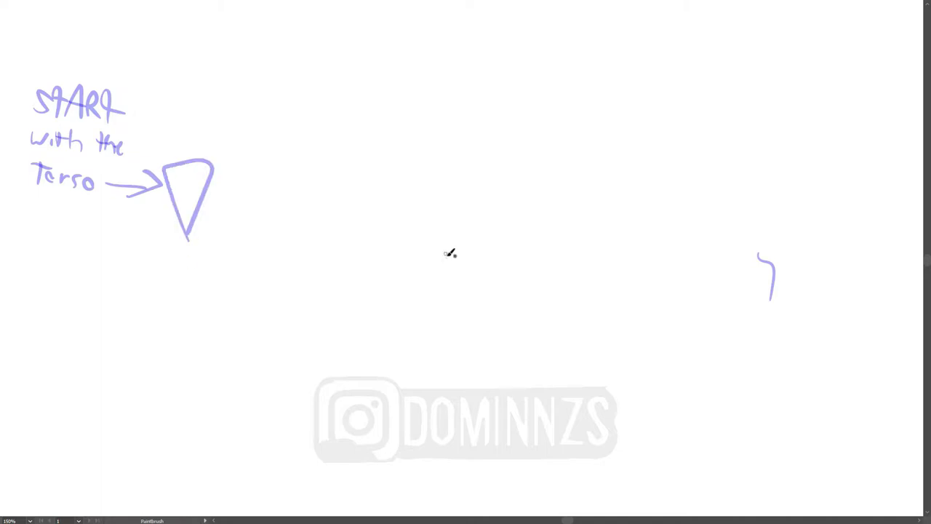
pyautogui.moveTo(337, 218); pyautogui.dragTo(380, 436)
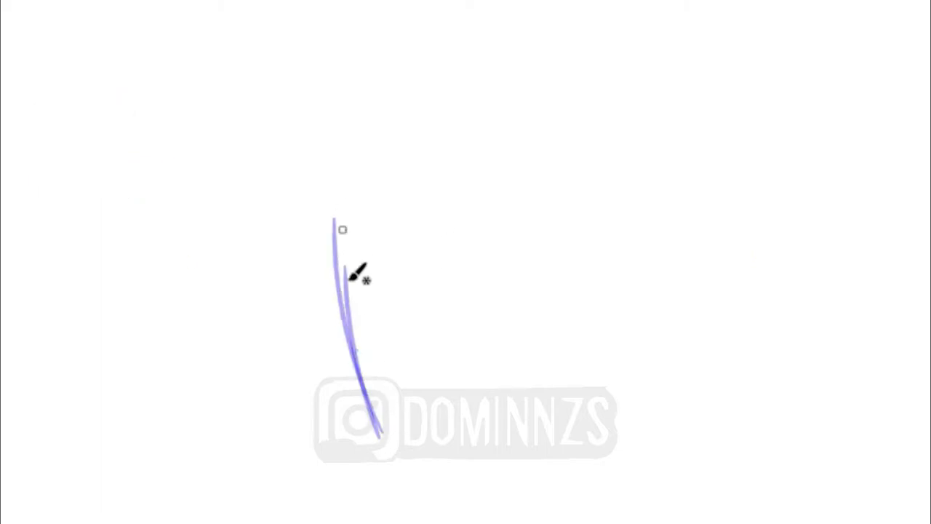
pyautogui.moveTo(332, 141); pyautogui.dragTo(368, 379)
pyautogui.moveTo(410, 324)
pyautogui.mouseDown()
pyautogui.moveTo(385, 444)
pyautogui.moveTo(508, 171)
pyautogui.moveTo(339, 133)
pyautogui.mouseUp()
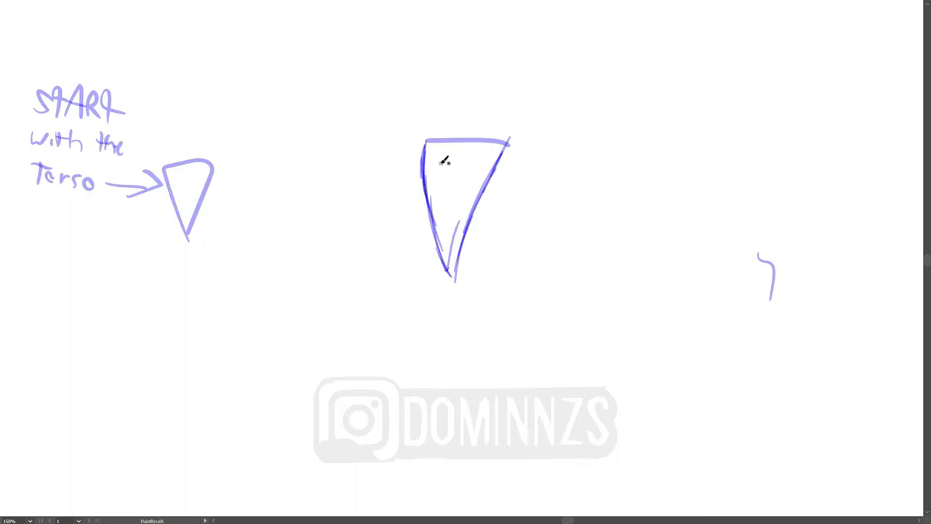
# Step: Hand-write the 'Legs ARMS' note and draw an oval limb shape beneath it
pyautogui.moveTo(660, 143); pyautogui.dragTo(678, 167)
pyautogui.moveTo(681, 162); pyautogui.dragTo(691, 166)
pyautogui.moveTo(700, 158); pyautogui.dragTo(697, 173)
pyautogui.moveTo(711, 155)
pyautogui.mouseDown()
pyautogui.moveTo(707, 168)
pyautogui.moveTo(749, 155)
pyautogui.mouseUp()
pyautogui.moveTo(747, 166); pyautogui.dragTo(758, 163)
pyautogui.moveTo(761, 166); pyautogui.dragTo(775, 164)
pyautogui.moveTo(785, 146); pyautogui.dragTo(778, 166)
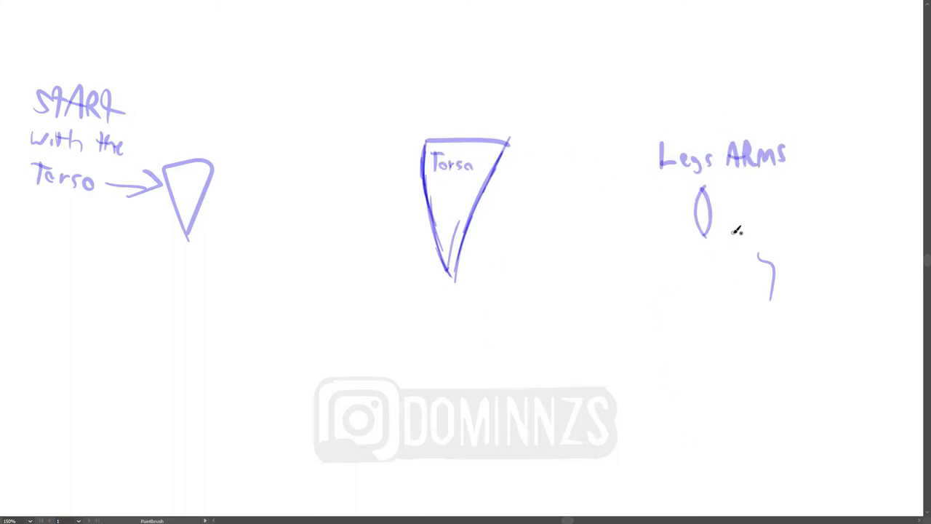
pyautogui.moveTo(726, 233); pyautogui.dragTo(746, 232)
# Step: Add shoulder circles, bean-shaped arms, an arrow to the limb ovals and a hip oval
pyautogui.moveTo(575, 76); pyautogui.dragTo(579, 80)
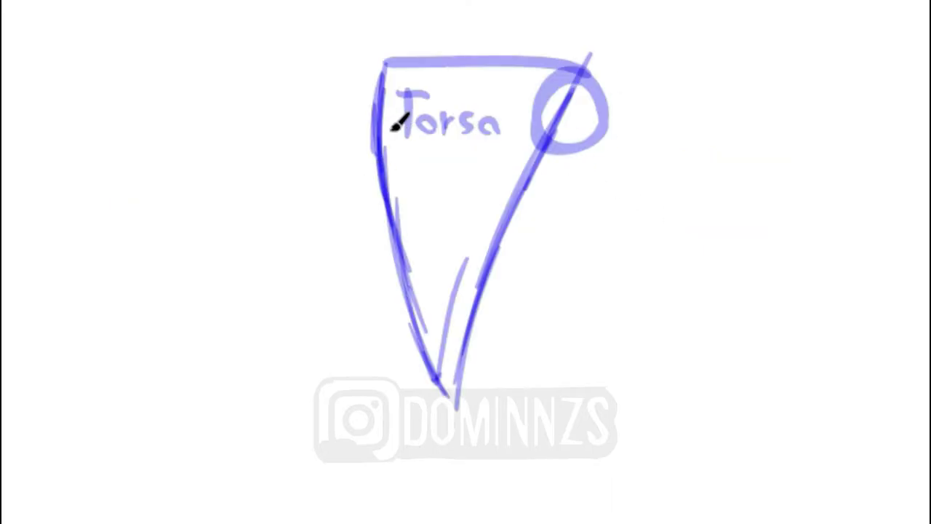
pyautogui.moveTo(378, 73); pyautogui.dragTo(382, 76)
pyautogui.moveTo(584, 58)
pyautogui.mouseDown()
pyautogui.moveTo(638, 275)
pyautogui.moveTo(567, 133)
pyautogui.moveTo(644, 291)
pyautogui.moveTo(555, 55)
pyautogui.mouseUp()
pyautogui.moveTo(627, 207)
pyautogui.mouseDown()
pyautogui.moveTo(669, 250)
pyautogui.moveTo(755, 391)
pyautogui.moveTo(644, 326)
pyautogui.moveTo(600, 231)
pyautogui.moveTo(670, 255)
pyautogui.moveTo(582, 242)
pyautogui.mouseUp()
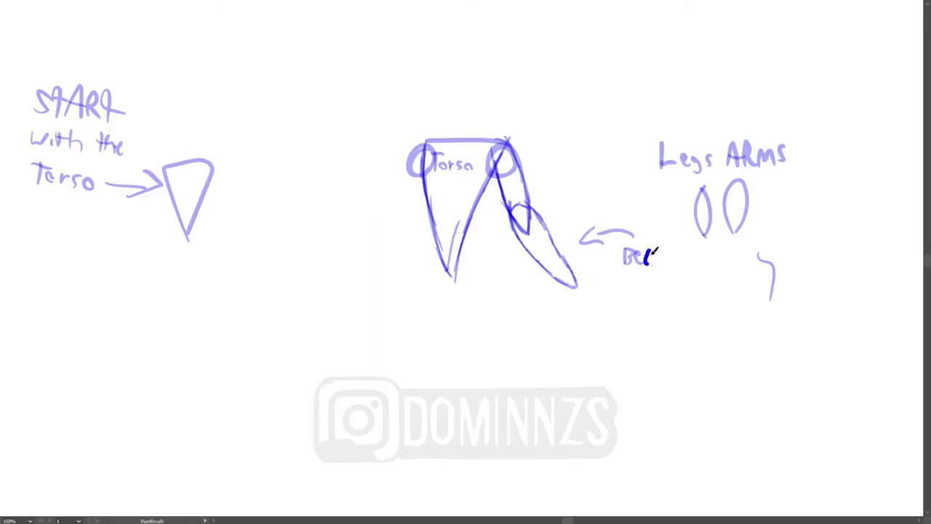
pyautogui.moveTo(782, 226); pyautogui.dragTo(752, 211)
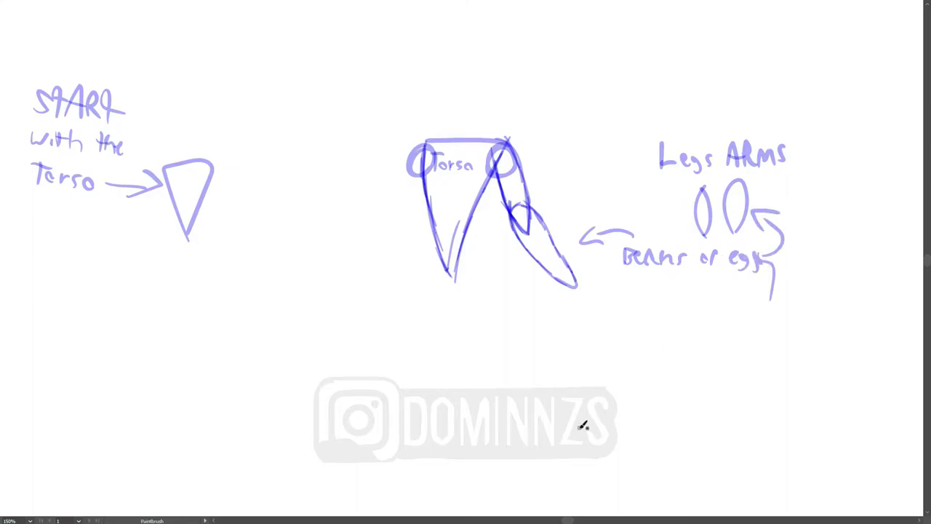
pyautogui.moveTo(419, 142)
pyautogui.mouseDown()
pyautogui.moveTo(357, 152)
pyautogui.moveTo(409, 176)
pyautogui.moveTo(405, 145)
pyautogui.mouseUp()
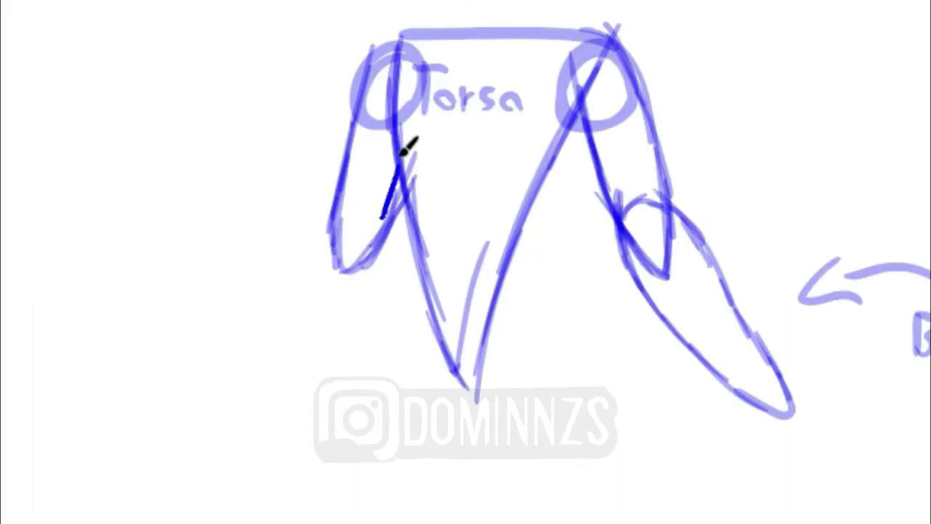
pyautogui.moveTo(212, 412)
pyautogui.mouseDown()
pyautogui.moveTo(373, 208)
pyautogui.moveTo(218, 395)
pyautogui.mouseUp()
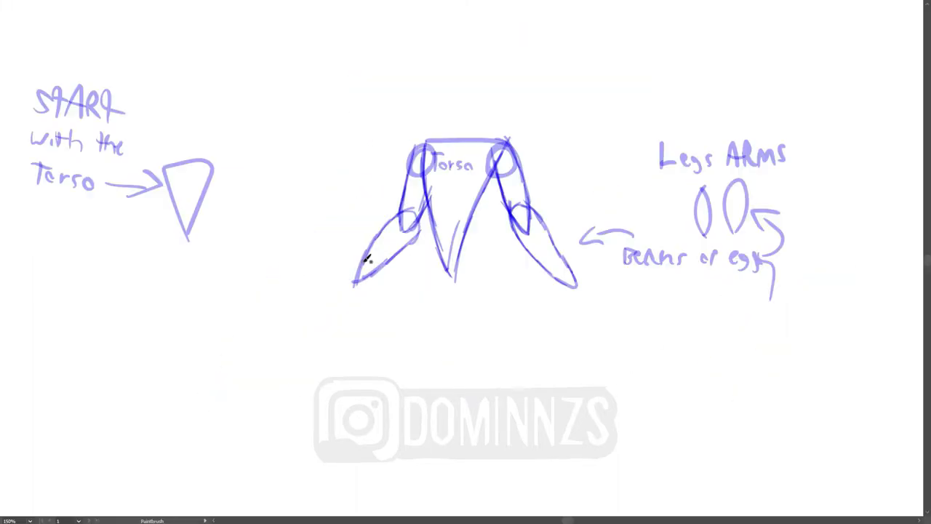
pyautogui.moveTo(498, 274); pyautogui.dragTo(453, 311)
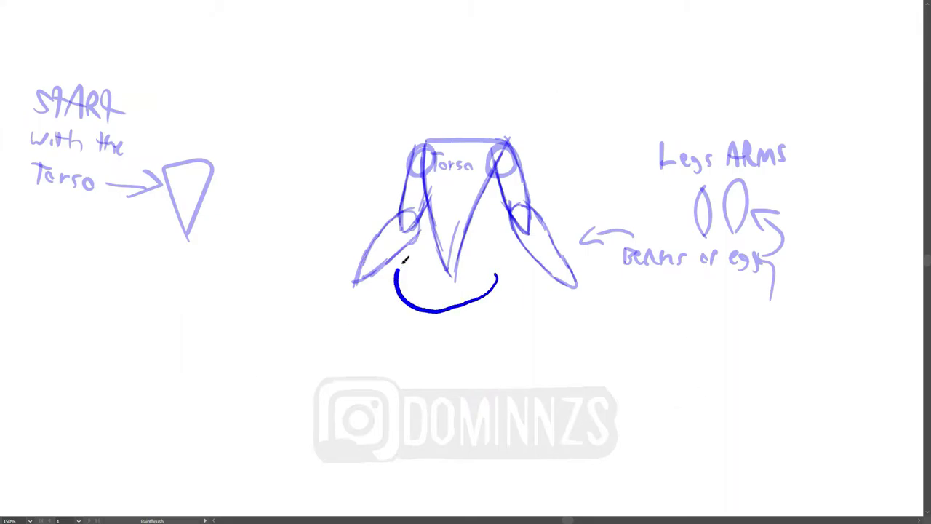
# Step: Remove the torso's lower strokes and write a 'Legs' note with arrows
pyautogui.hotkey('ctrl', 'z')
pyautogui.hotkey('alt', 's')
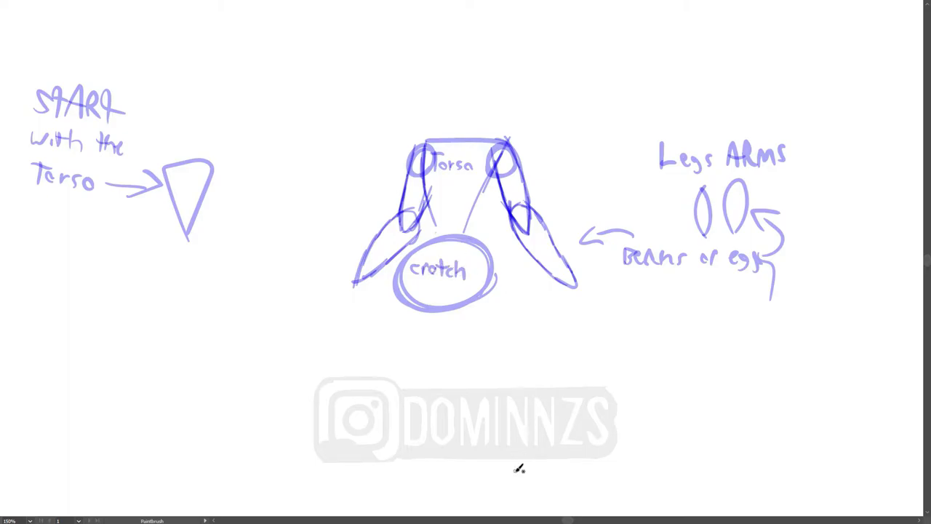
pyautogui.moveTo(657, 335); pyautogui.dragTo(703, 375)
pyautogui.moveTo(702, 341); pyautogui.dragTo(728, 276)
pyautogui.moveTo(651, 362)
pyautogui.mouseDown()
pyautogui.moveTo(561, 325)
pyautogui.moveTo(578, 314)
pyautogui.mouseUp()
# Step: Sketch both legs from the crotch oval with knees and lower legs, plus connecting body lines
pyautogui.moveTo(394, 283)
pyautogui.mouseDown()
pyautogui.moveTo(318, 308)
pyautogui.moveTo(385, 307)
pyautogui.moveTo(472, 131)
pyautogui.mouseUp()
pyautogui.moveTo(324, 269); pyautogui.dragTo(311, 360)
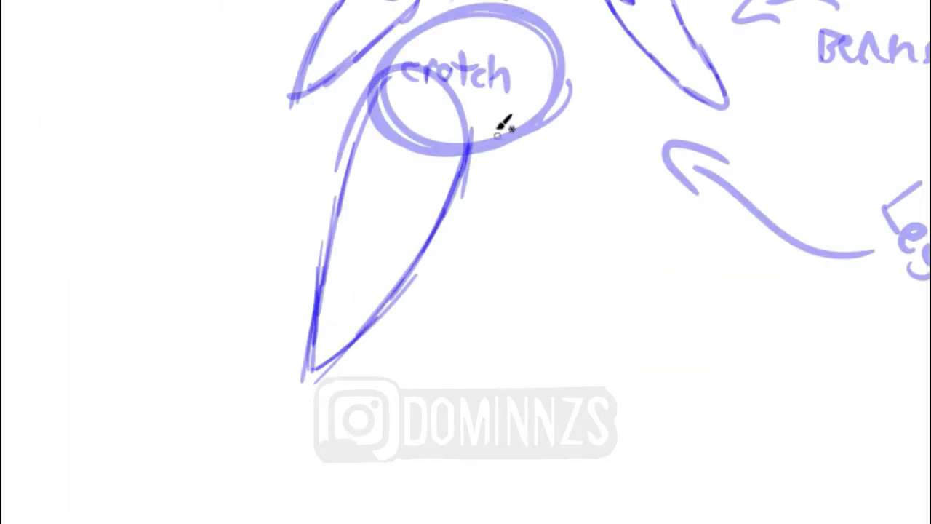
pyautogui.moveTo(477, 113)
pyautogui.mouseDown()
pyautogui.moveTo(561, 270)
pyautogui.moveTo(718, 370)
pyautogui.moveTo(575, 101)
pyautogui.mouseUp()
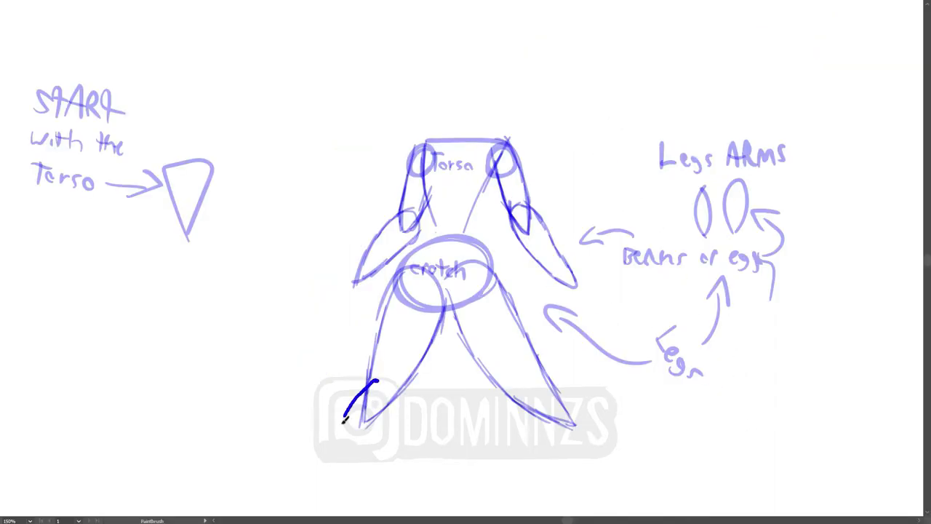
pyautogui.moveTo(345, 418); pyautogui.dragTo(324, 494)
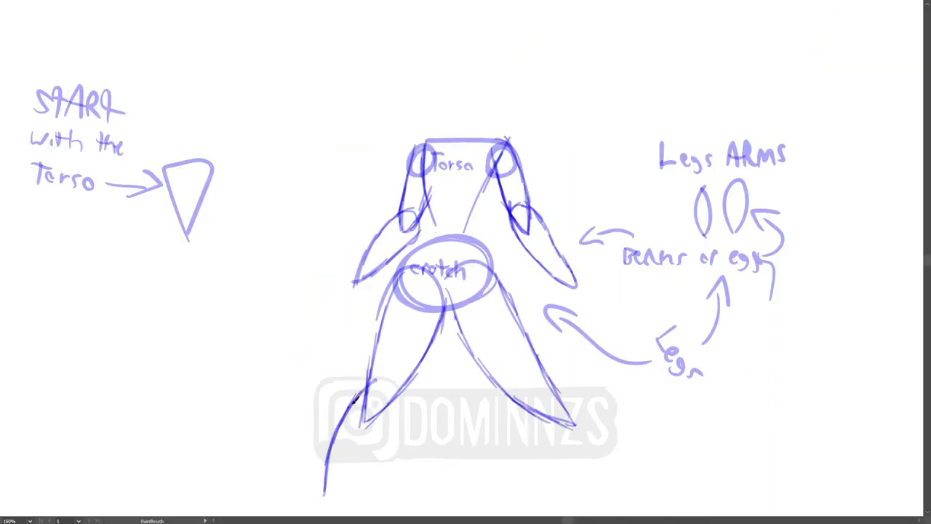
pyautogui.moveTo(365, 464); pyautogui.dragTo(347, 499)
pyautogui.moveTo(564, 426)
pyautogui.mouseDown()
pyautogui.moveTo(542, 407)
pyautogui.moveTo(624, 484)
pyautogui.mouseUp()
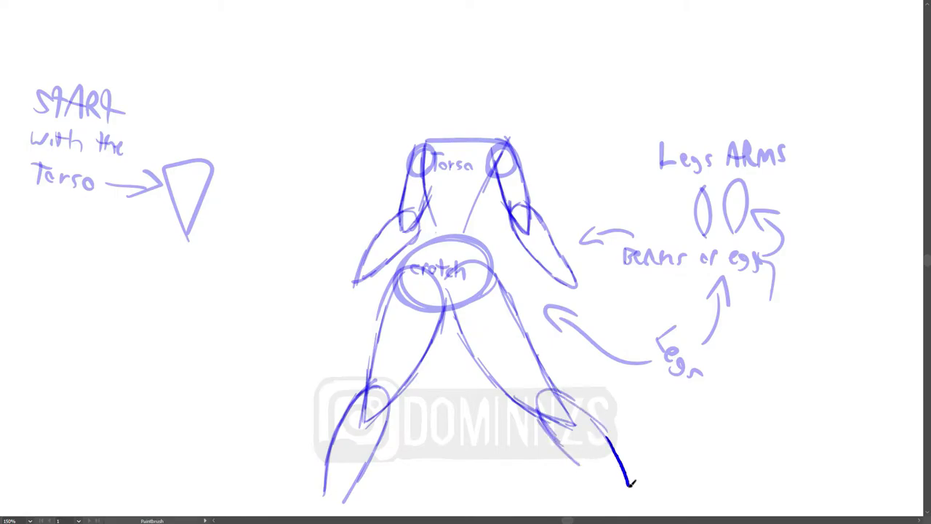
pyautogui.moveTo(560, 443); pyautogui.dragTo(627, 495)
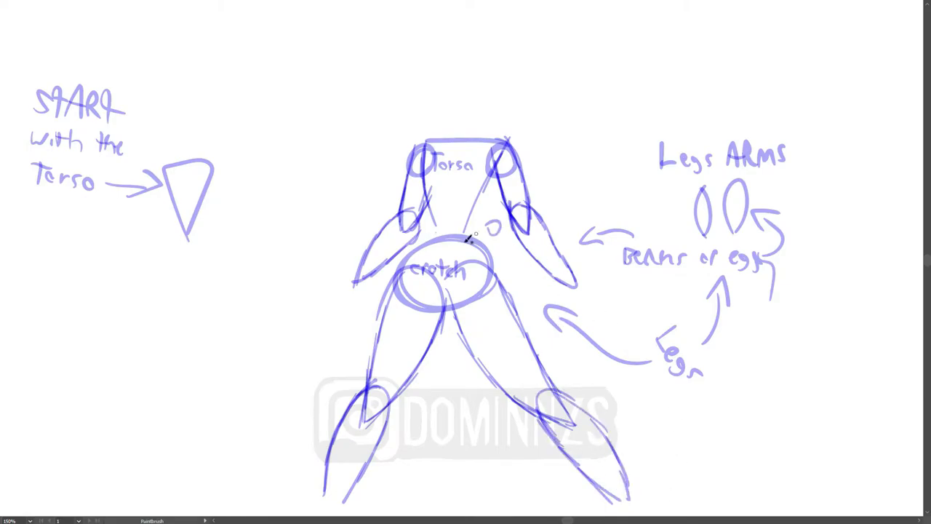
pyautogui.moveTo(519, 278)
pyautogui.mouseDown()
pyautogui.moveTo(580, 361)
pyautogui.moveTo(637, 387)
pyautogui.mouseUp()
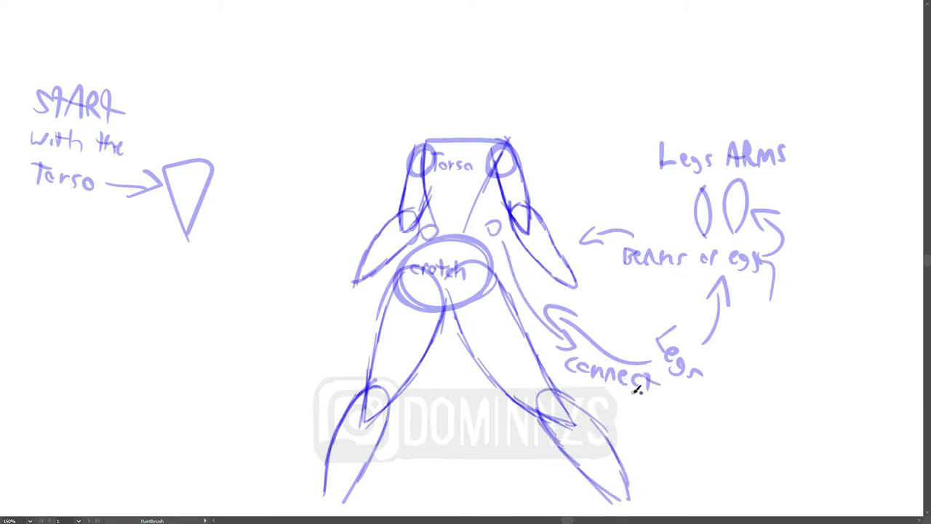
pyautogui.moveTo(511, 294); pyautogui.dragTo(511, 179)
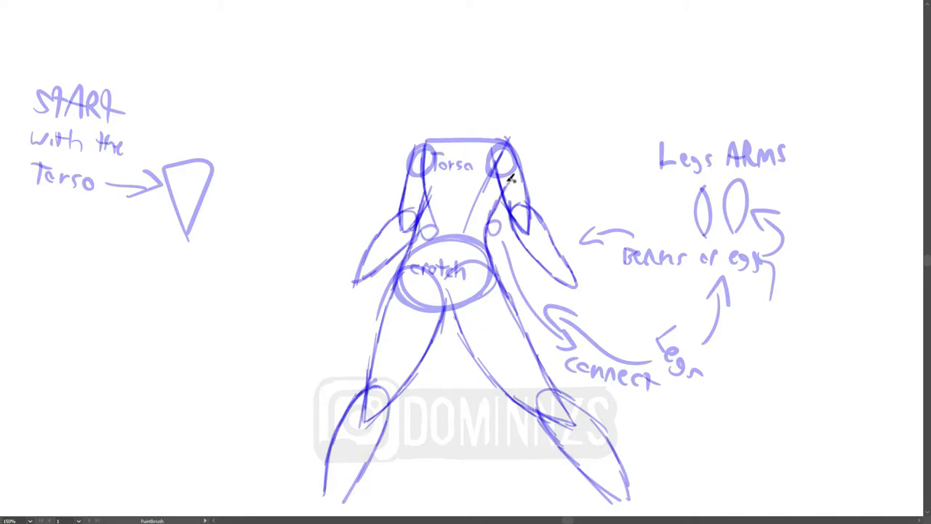
# Step: Write the 'Women are curvy' note with an arrow to the hips, and start a 'Clean Up' heading
pyautogui.moveTo(35, 277); pyautogui.dragTo(122, 298)
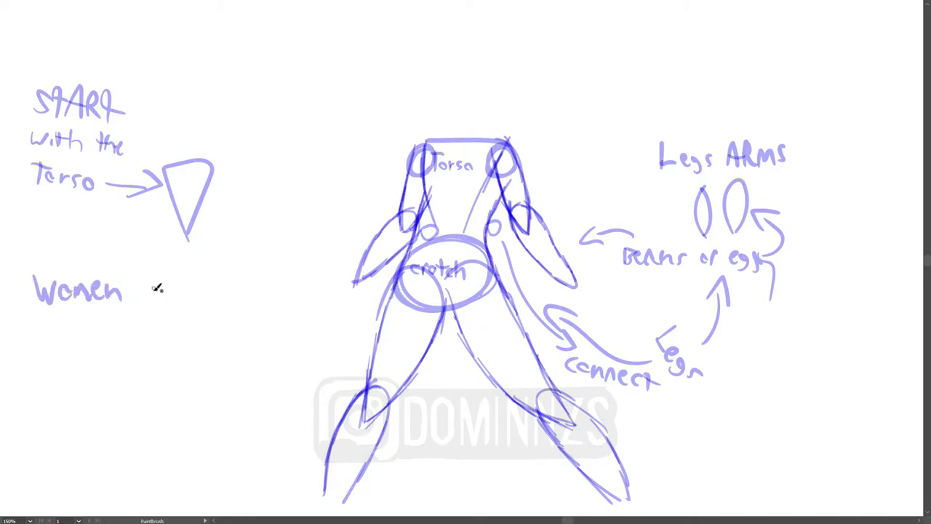
pyautogui.moveTo(45, 326)
pyautogui.mouseDown()
pyautogui.moveTo(109, 328)
pyautogui.moveTo(106, 360)
pyautogui.mouseUp()
pyautogui.moveTo(160, 339)
pyautogui.mouseDown()
pyautogui.moveTo(312, 313)
pyautogui.moveTo(328, 333)
pyautogui.mouseUp()
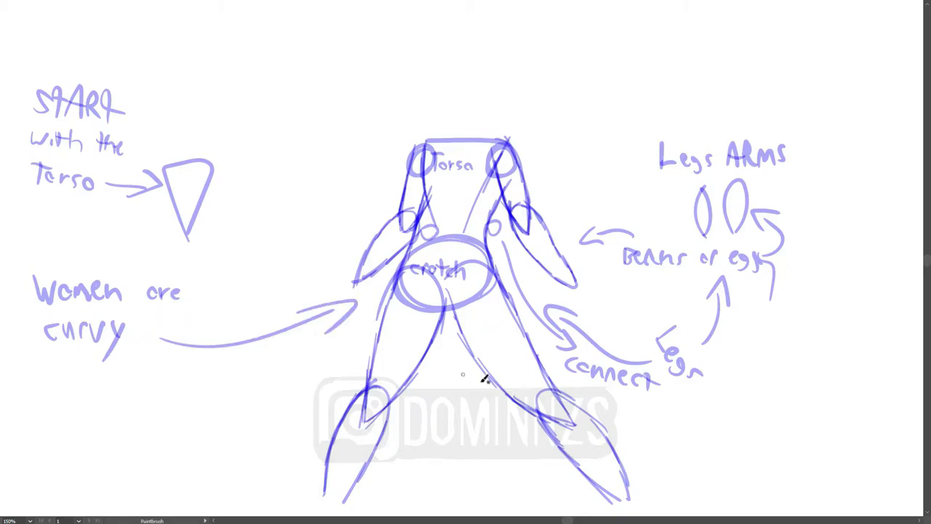
pyautogui.moveTo(221, 64); pyautogui.dragTo(224, 89)
pyautogui.moveTo(227, 45)
pyautogui.mouseDown()
pyautogui.moveTo(251, 80)
pyautogui.moveTo(311, 84)
pyautogui.mouseUp()
# Step: Finish the 'Clean Up' heading and delete the crotch oval and its strokes
pyautogui.moveTo(212, 102); pyautogui.dragTo(241, 132)
pyautogui.moveTo(251, 101); pyautogui.dragTo(256, 157)
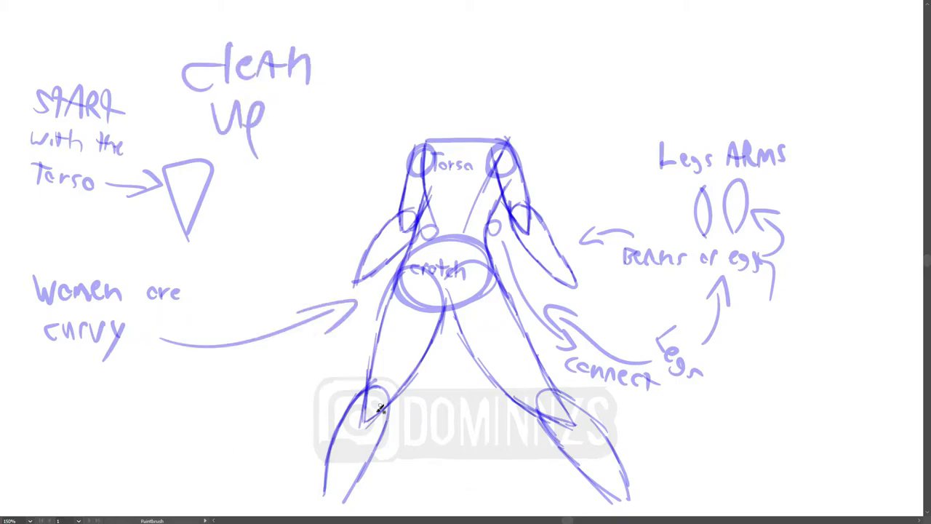
pyautogui.press('v')
pyautogui.press('Delete')
pyautogui.click(469, 266)
pyautogui.press('Delete')
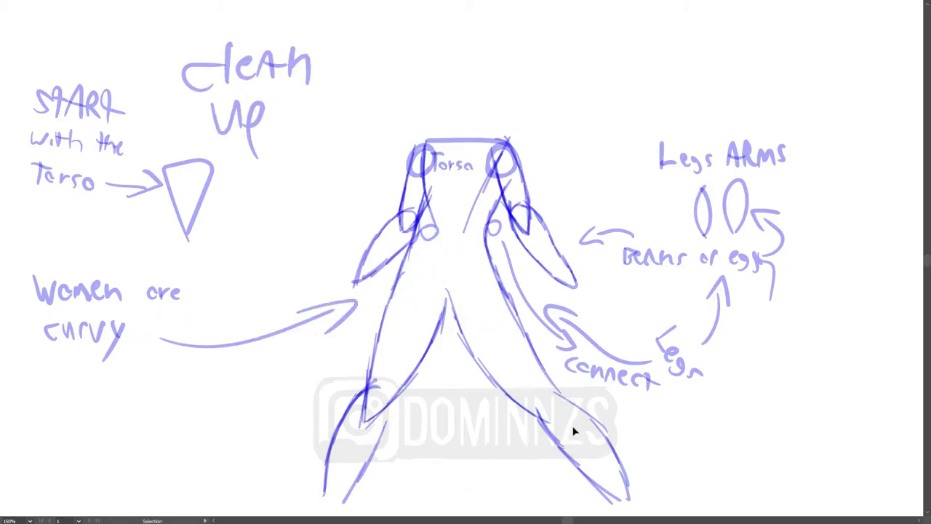
# Step: Delete the small arm circles, a shoulder circle, stray shoulder strokes and the Torsa label
pyautogui.click(427, 232)
pyautogui.press('Delete')
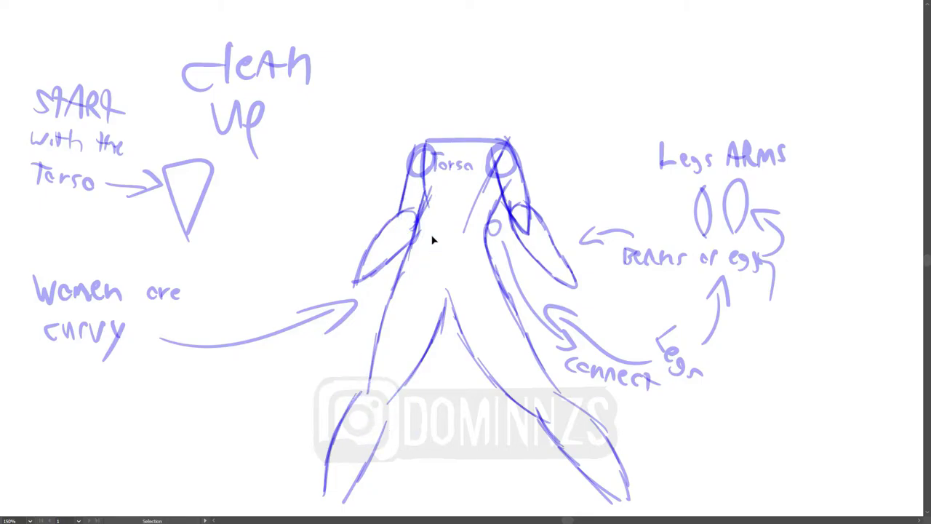
pyautogui.click(493, 227)
pyautogui.press('Delete')
pyautogui.click(420, 161)
pyautogui.press('Delete')
pyautogui.press('Delete')
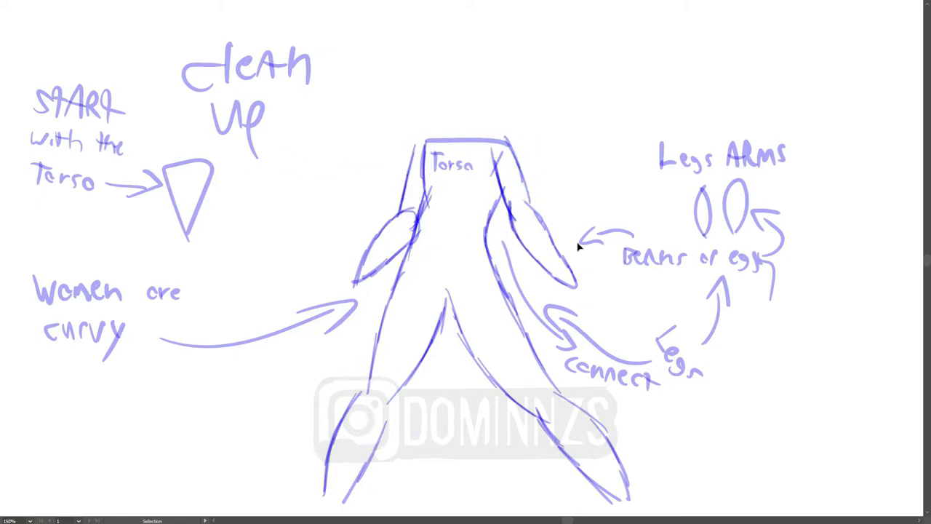
pyautogui.press('Delete')
pyautogui.click(413, 211)
pyautogui.press('Delete')
pyautogui.click(427, 203)
pyautogui.press('Delete')
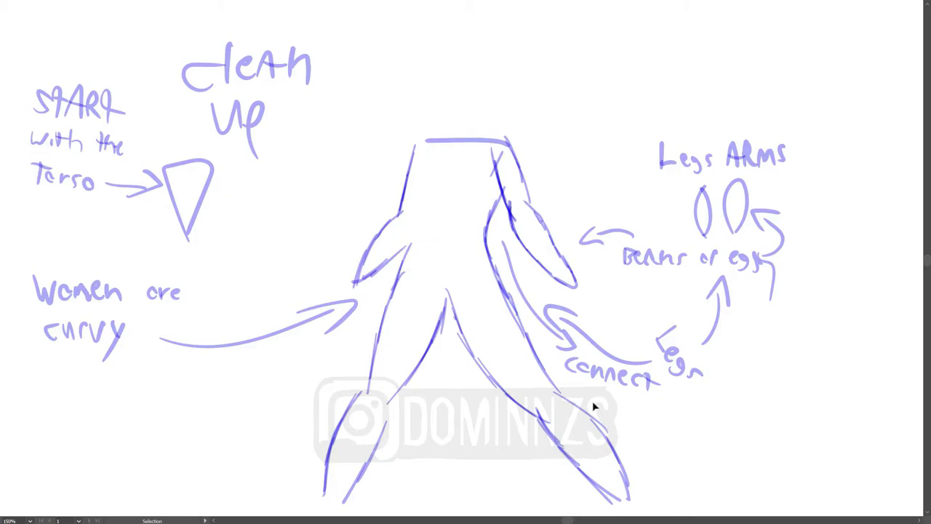
# Step: Draw curves on both sides of the chest and annotate them with an arrow and note
pyautogui.moveTo(333, 155)
pyautogui.mouseDown()
pyautogui.moveTo(285, 205)
pyautogui.moveTo(364, 282)
pyautogui.moveTo(329, 157)
pyautogui.mouseUp()
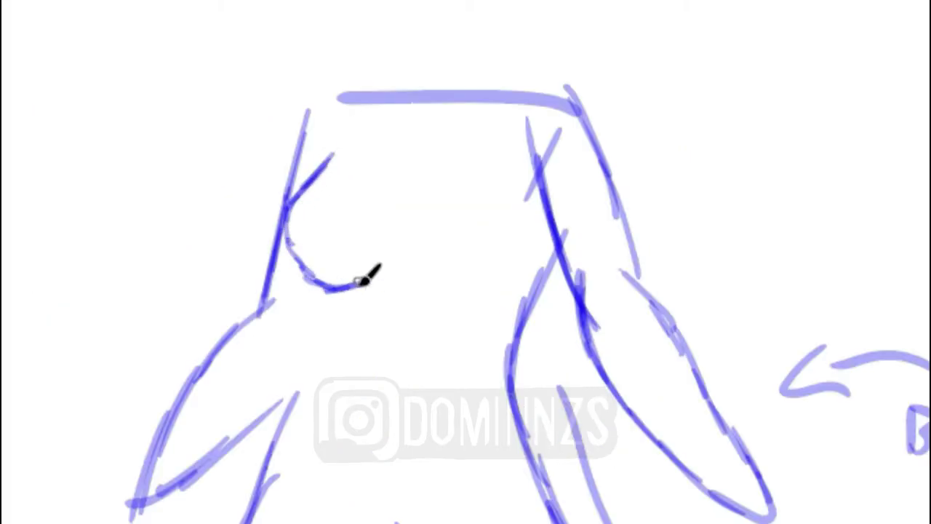
pyautogui.moveTo(422, 273); pyautogui.dragTo(542, 218)
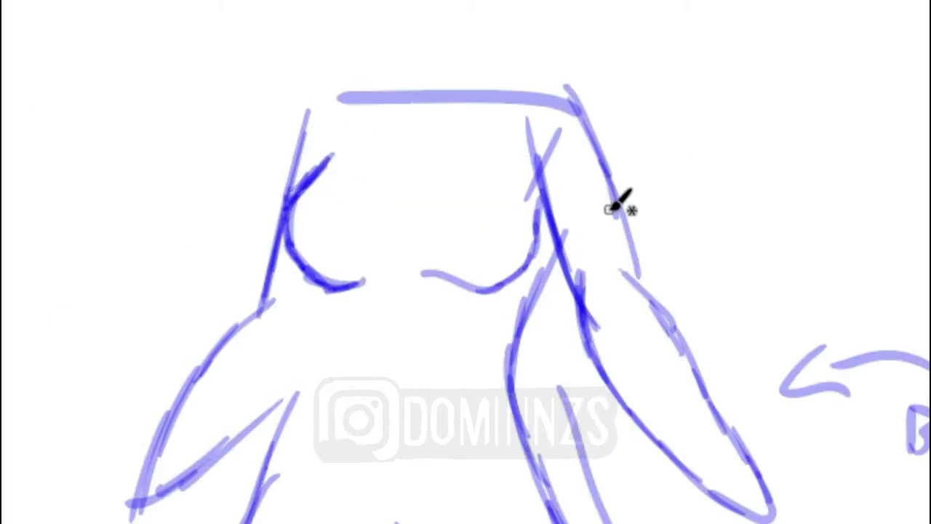
pyautogui.moveTo(154, 216); pyautogui.dragTo(264, 208)
pyautogui.moveTo(231, 174); pyautogui.dragTo(253, 218)
pyautogui.moveTo(22, 198); pyautogui.dragTo(3, 234)
pyautogui.moveTo(26, 240); pyautogui.dragTo(60, 234)
pyautogui.moveTo(80, 198); pyautogui.dragTo(53, 256)
pyautogui.moveTo(118, 200); pyautogui.dragTo(91, 254)
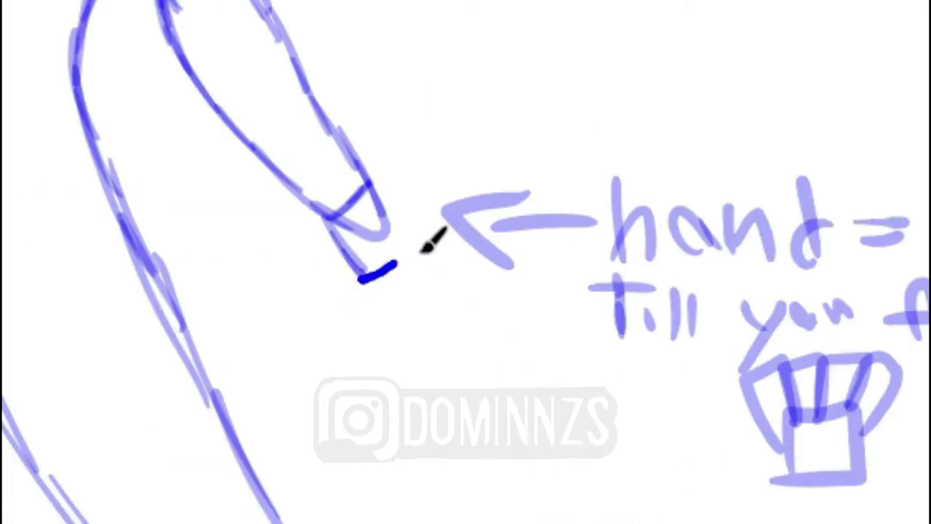
# Step: Block in both hands as boxes, noted 'hand = Blocks till you fine tune'
pyautogui.moveTo(360, 280)
pyautogui.mouseDown()
pyautogui.moveTo(482, 184)
pyautogui.moveTo(379, 181)
pyautogui.mouseUp()
pyautogui.moveTo(353, 280); pyautogui.dragTo(440, 284)
pyautogui.moveTo(411, 247); pyautogui.dragTo(445, 327)
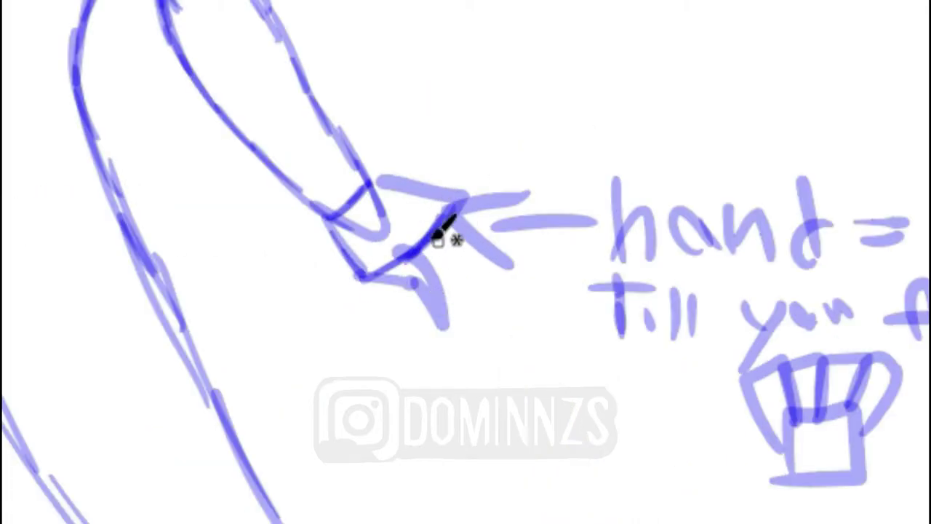
pyautogui.moveTo(436, 236)
pyautogui.mouseDown()
pyautogui.moveTo(493, 207)
pyautogui.moveTo(533, 222)
pyautogui.moveTo(478, 243)
pyautogui.moveTo(436, 290)
pyautogui.mouseUp()
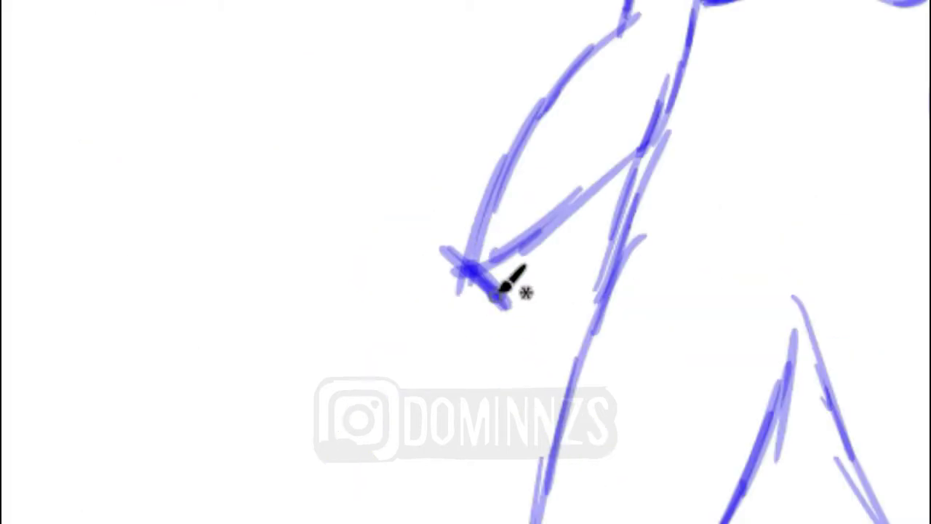
pyautogui.moveTo(446, 254); pyautogui.dragTo(427, 385)
pyautogui.moveTo(493, 302); pyautogui.dragTo(433, 389)
pyautogui.moveTo(440, 248); pyautogui.dragTo(502, 299)
pyautogui.moveTo(436, 320); pyautogui.dragTo(465, 313)
pyautogui.moveTo(415, 334)
pyautogui.mouseDown()
pyautogui.moveTo(393, 324)
pyautogui.moveTo(409, 388)
pyautogui.mouseUp()
pyautogui.moveTo(385, 356); pyautogui.dragTo(444, 379)
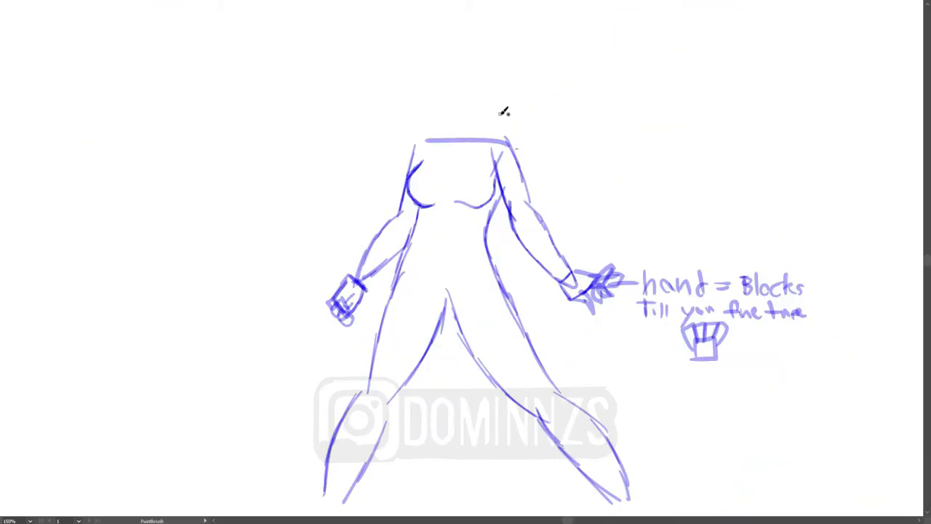
# Step: Draw rounded shoulders and neck lines, then remove the flat shoulder line
pyautogui.moveTo(522, 157); pyautogui.dragTo(504, 137)
pyautogui.moveTo(509, 139)
pyautogui.mouseDown()
pyautogui.moveTo(478, 119)
pyautogui.moveTo(451, 138)
pyautogui.mouseUp()
pyautogui.moveTo(450, 137)
pyautogui.mouseDown()
pyautogui.moveTo(418, 145)
pyautogui.moveTo(416, 168)
pyautogui.mouseUp()
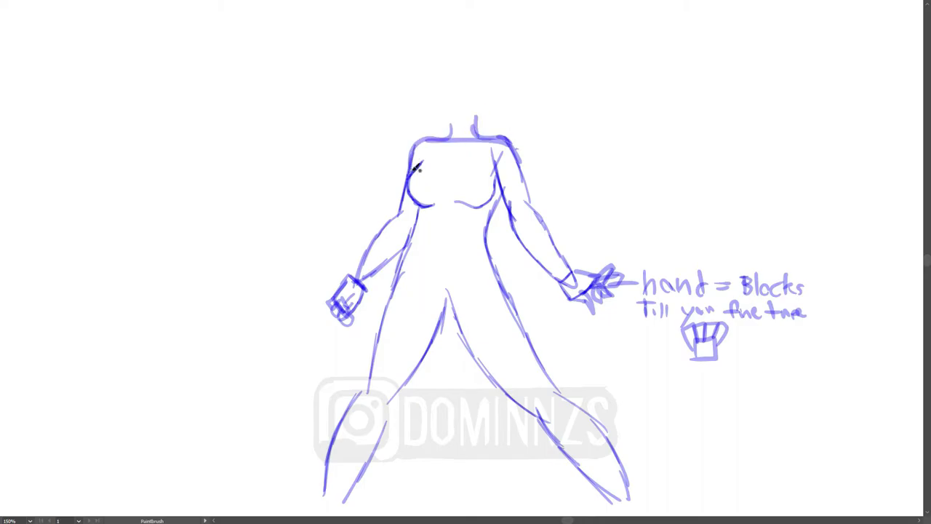
pyautogui.hotkey('ctrl', 'z')
pyautogui.hotkey('ctrl', 'z')
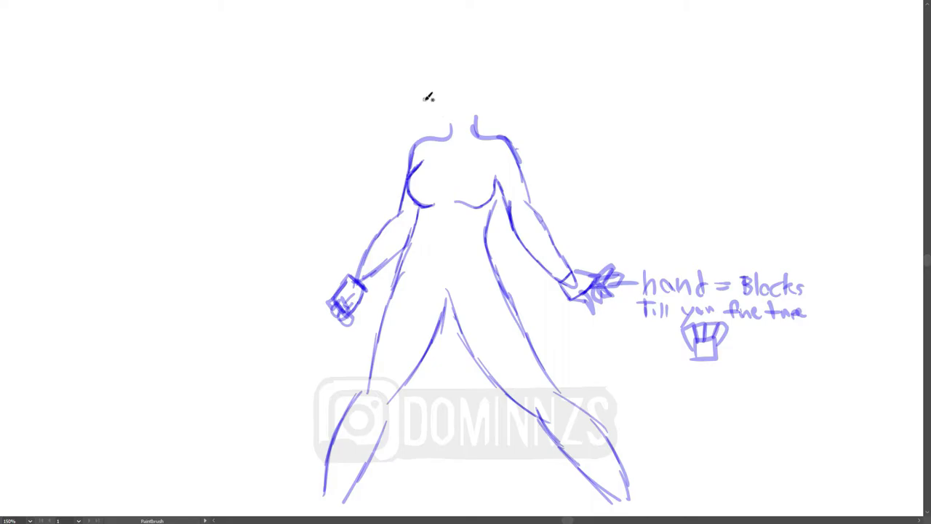
# Step: Write a note that the head is egg-shaped, with an example egg and an arrow to the neck
pyautogui.moveTo(289, 89); pyautogui.dragTo(359, 77)
pyautogui.moveTo(322, 56); pyautogui.dragTo(309, 98)
pyautogui.moveTo(120, 73); pyautogui.dragTo(262, 91)
pyautogui.moveTo(117, 134); pyautogui.dragTo(266, 135)
pyautogui.moveTo(190, 178); pyautogui.dragTo(178, 243)
pyautogui.moveTo(167, 208); pyautogui.dragTo(200, 211)
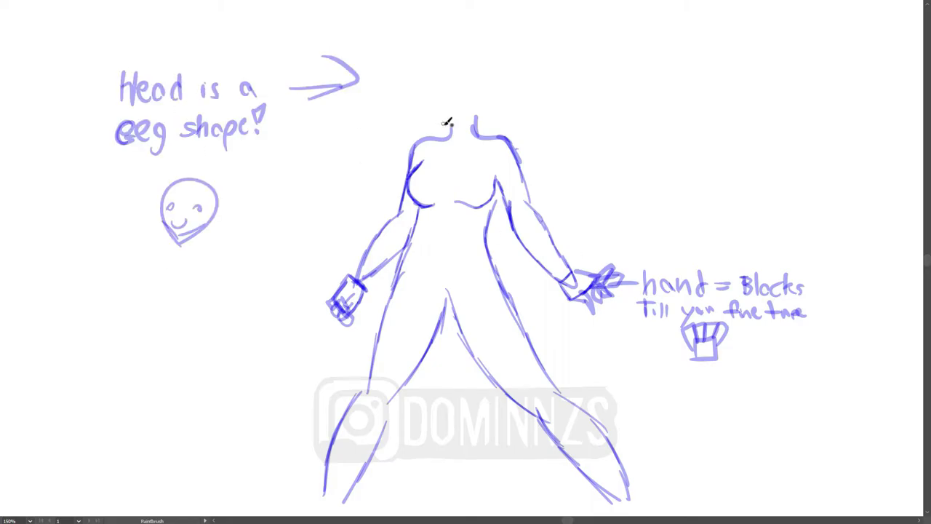
# Step: Outline the egg-shaped head and add a vertical centre line and horizontal face guides
pyautogui.moveTo(306, 120)
pyautogui.mouseDown()
pyautogui.moveTo(444, 360)
pyautogui.moveTo(572, 281)
pyautogui.moveTo(602, 84)
pyautogui.mouseUp()
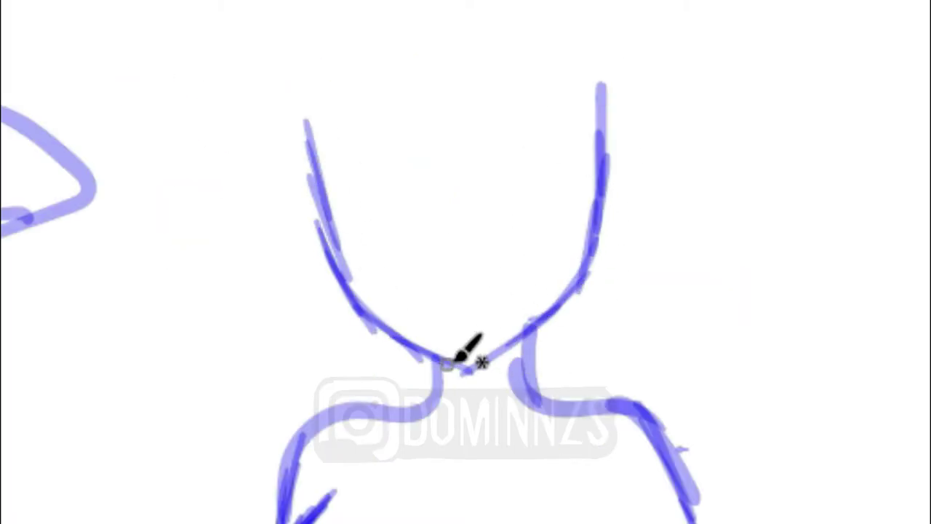
pyautogui.moveTo(476, 400); pyautogui.dragTo(423, 28)
pyautogui.moveTo(282, 222); pyautogui.dragTo(655, 192)
pyautogui.moveTo(304, 306); pyautogui.dragTo(670, 272)
pyautogui.moveTo(362, 353); pyautogui.dragTo(684, 319)
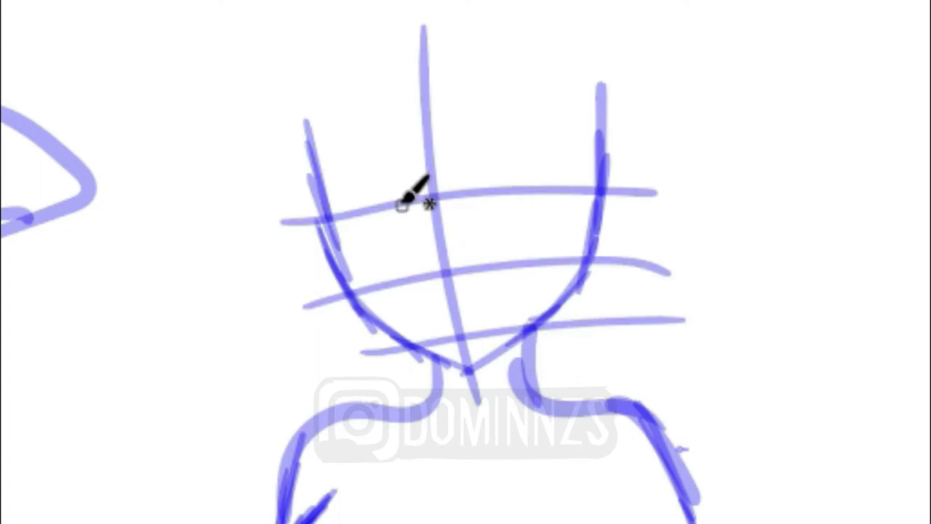
# Step: Draw the eyes, iris, eyebrows and mouth, then delete the face guide lines
pyautogui.moveTo(419, 195)
pyautogui.mouseDown()
pyautogui.moveTo(333, 218)
pyautogui.moveTo(399, 236)
pyautogui.mouseUp()
pyautogui.moveTo(476, 182); pyautogui.dragTo(564, 191)
pyautogui.moveTo(509, 179); pyautogui.dragTo(535, 222)
pyautogui.moveTo(320, 157); pyautogui.dragTo(403, 149)
pyautogui.moveTo(462, 152); pyautogui.dragTo(553, 146)
pyautogui.moveTo(435, 320); pyautogui.dragTo(458, 360)
pyautogui.press('Delete')
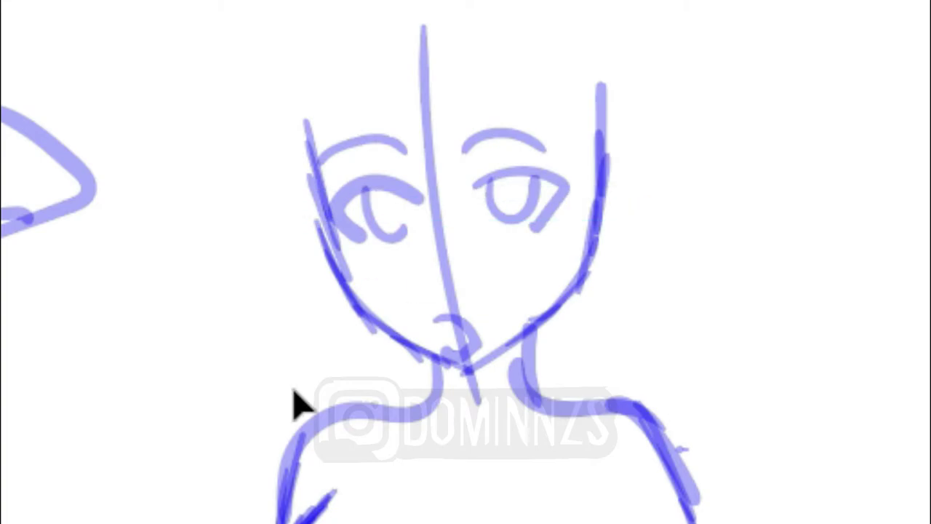
pyautogui.press('Delete')
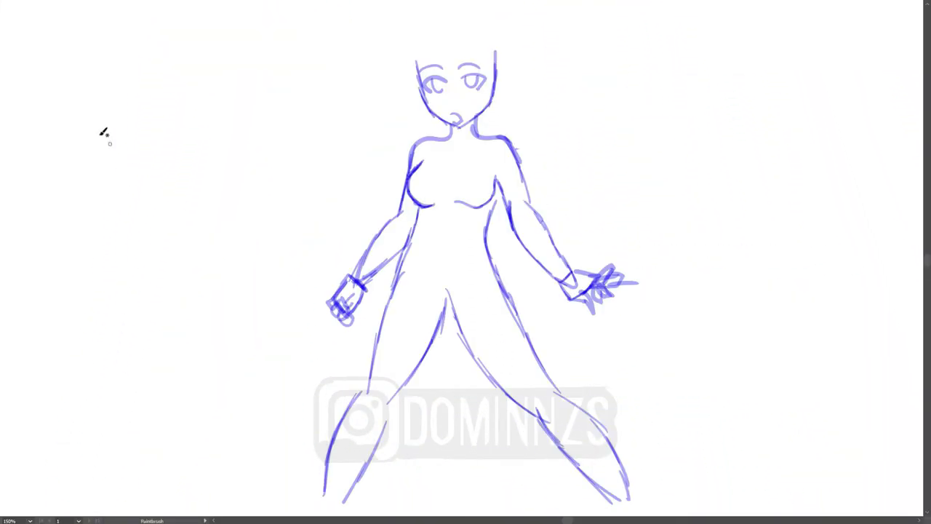
# Step: Hand-write 'Next video will be clothing!' at the top left
pyautogui.moveTo(81, 118); pyautogui.dragTo(102, 71)
pyautogui.moveTo(107, 103); pyautogui.dragTo(148, 116)
pyautogui.moveTo(154, 93)
pyautogui.mouseDown()
pyautogui.moveTo(215, 94)
pyautogui.moveTo(250, 116)
pyautogui.mouseUp()
pyautogui.moveTo(283, 93); pyautogui.dragTo(289, 94)
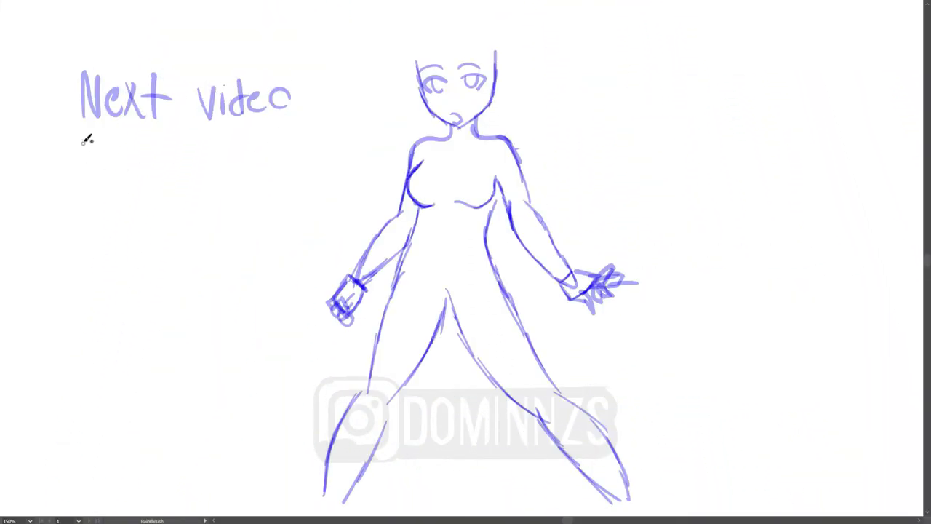
pyautogui.moveTo(83, 136); pyautogui.dragTo(134, 162)
pyautogui.moveTo(157, 131)
pyautogui.mouseDown()
pyautogui.moveTo(191, 163)
pyautogui.moveTo(297, 152)
pyautogui.mouseUp()
pyautogui.moveTo(296, 128)
pyautogui.mouseDown()
pyautogui.moveTo(295, 158)
pyautogui.moveTo(311, 162)
pyautogui.mouseUp()
pyautogui.moveTo(317, 146); pyautogui.dragTo(319, 161)
pyautogui.moveTo(323, 162); pyautogui.dragTo(336, 156)
pyautogui.moveTo(342, 150); pyautogui.dragTo(361, 171)
pyautogui.moveTo(371, 111); pyautogui.dragTo(364, 161)
pyautogui.click(362, 167)
# Step: Write the headings 'Clothing!' and 'Body posture!' at the top left
pyautogui.moveTo(69, 279); pyautogui.dragTo(90, 278)
pyautogui.moveTo(92, 278); pyautogui.dragTo(107, 275)
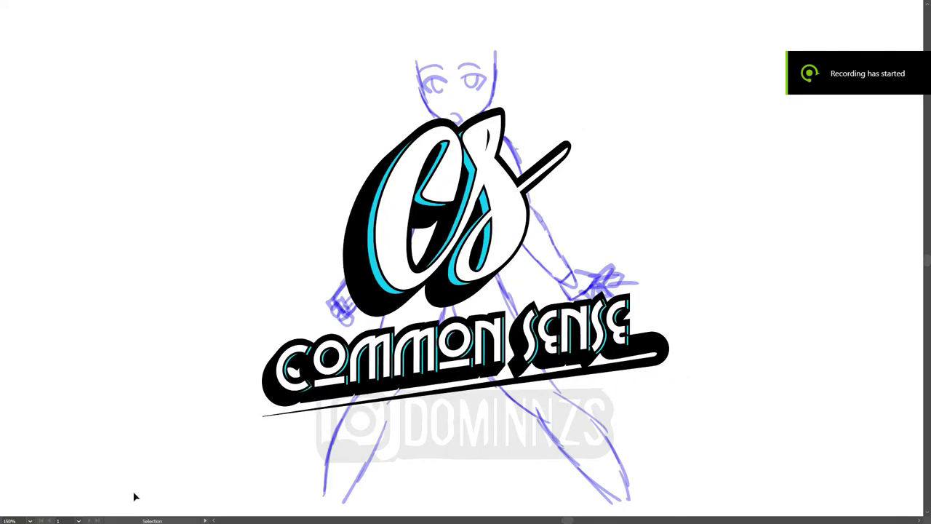
pyautogui.press('b')
pyautogui.moveTo(107, 87); pyautogui.dragTo(111, 116)
pyautogui.moveTo(119, 80); pyautogui.dragTo(120, 116)
pyautogui.moveTo(129, 99)
pyautogui.mouseDown()
pyautogui.moveTo(157, 96)
pyautogui.moveTo(203, 116)
pyautogui.moveTo(205, 131)
pyautogui.mouseUp()
pyautogui.moveTo(244, 63); pyautogui.dragTo(233, 109)
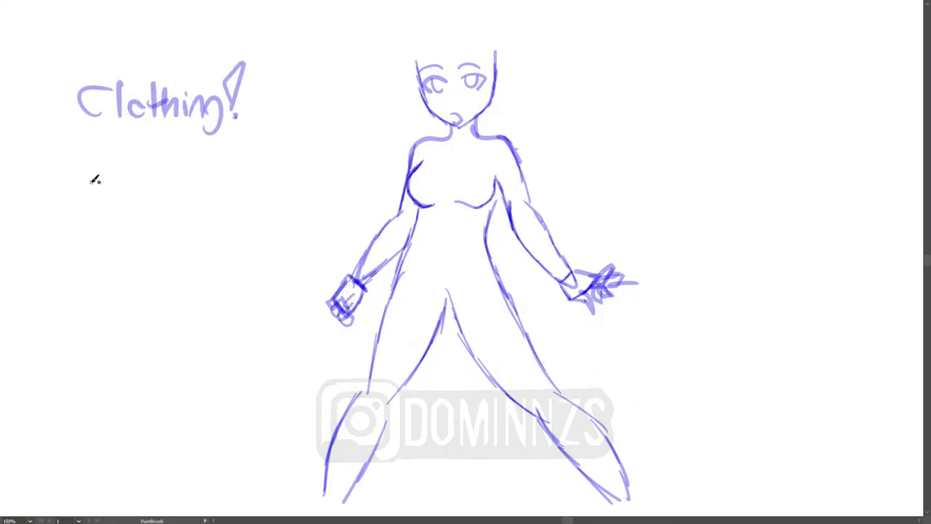
pyautogui.moveTo(74, 151); pyautogui.dragTo(74, 181)
pyautogui.moveTo(76, 153)
pyautogui.mouseDown()
pyautogui.moveTo(76, 179)
pyautogui.moveTo(171, 170)
pyautogui.moveTo(163, 198)
pyautogui.mouseUp()
pyautogui.moveTo(191, 168); pyautogui.dragTo(241, 172)
pyautogui.moveTo(253, 125); pyautogui.dragTo(243, 164)
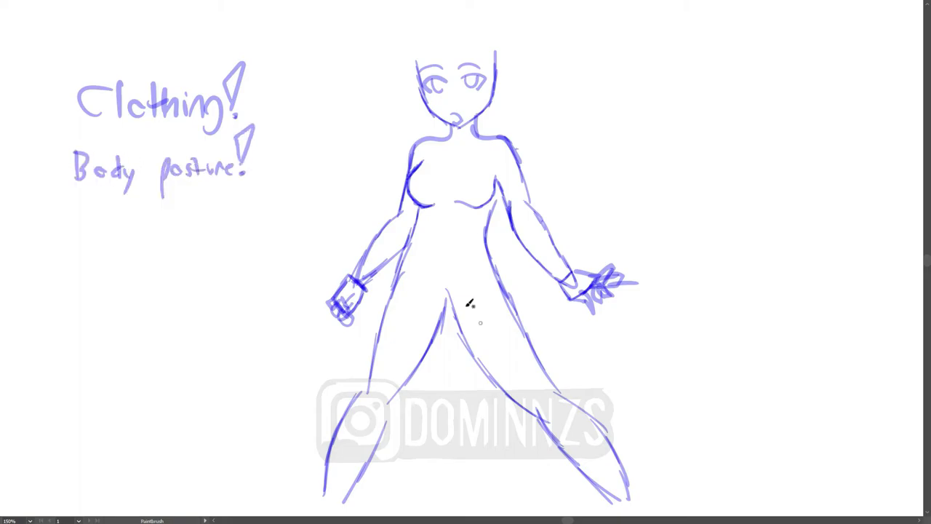
# Step: Add arrowed notes for basic hair, basic t-shirt, weapon and shield, and leggings/boots
pyautogui.moveTo(696, 146); pyautogui.dragTo(601, 197)
pyautogui.moveTo(637, 93); pyautogui.dragTo(666, 120)
pyautogui.moveTo(734, 95); pyautogui.dragTo(846, 117)
pyautogui.moveTo(627, 31)
pyautogui.mouseDown()
pyautogui.moveTo(549, 46)
pyautogui.moveTo(749, 44)
pyautogui.mouseUp()
pyautogui.moveTo(171, 361); pyautogui.dragTo(260, 343)
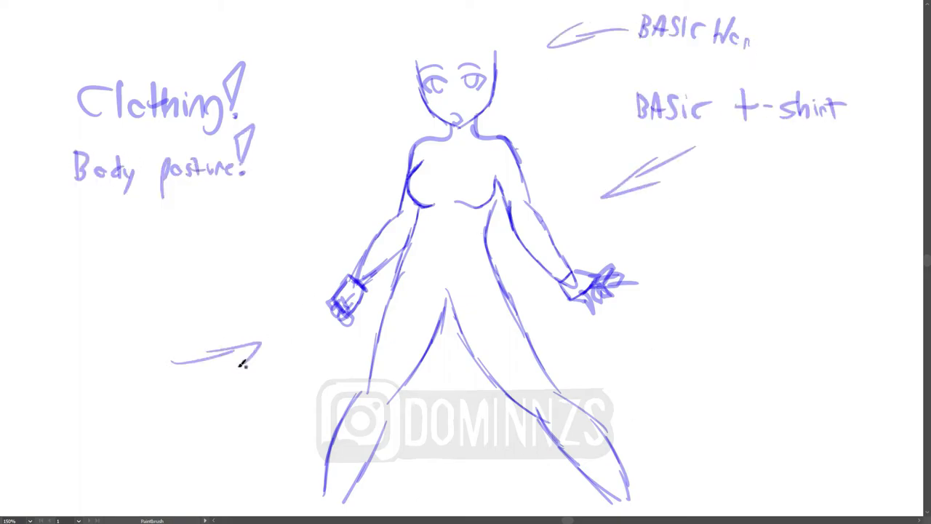
pyautogui.moveTo(61, 328); pyautogui.dragTo(134, 342)
pyautogui.moveTo(64, 393); pyautogui.dragTo(142, 405)
pyautogui.moveTo(697, 381)
pyautogui.mouseDown()
pyautogui.moveTo(605, 371)
pyautogui.moveTo(800, 400)
pyautogui.mouseUp()
pyautogui.moveTo(775, 424); pyautogui.dragTo(864, 387)
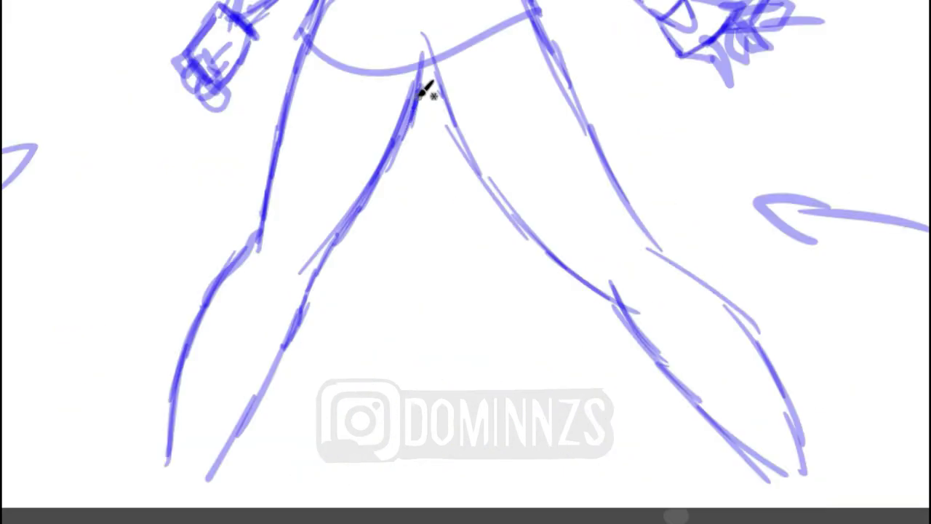
# Step: Sketch the right leg contours, knee creases, thigh strokes and boot bands on both legs
pyautogui.moveTo(424, 93)
pyautogui.mouseDown()
pyautogui.moveTo(597, 281)
pyautogui.moveTo(643, 309)
pyautogui.mouseUp()
pyautogui.moveTo(742, 314); pyautogui.dragTo(615, 153)
pyautogui.moveTo(538, 18); pyautogui.dragTo(642, 226)
pyautogui.moveTo(264, 254); pyautogui.dragTo(286, 295)
pyautogui.moveTo(576, 137); pyautogui.dragTo(607, 201)
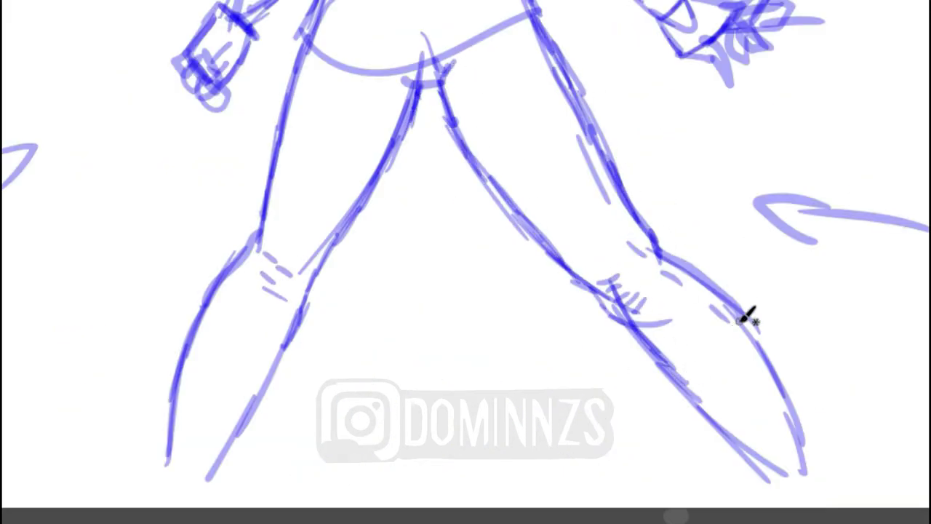
pyautogui.moveTo(182, 328); pyautogui.dragTo(281, 349)
pyautogui.moveTo(669, 320); pyautogui.dragTo(773, 364)
pyautogui.moveTo(669, 371); pyautogui.dragTo(749, 415)
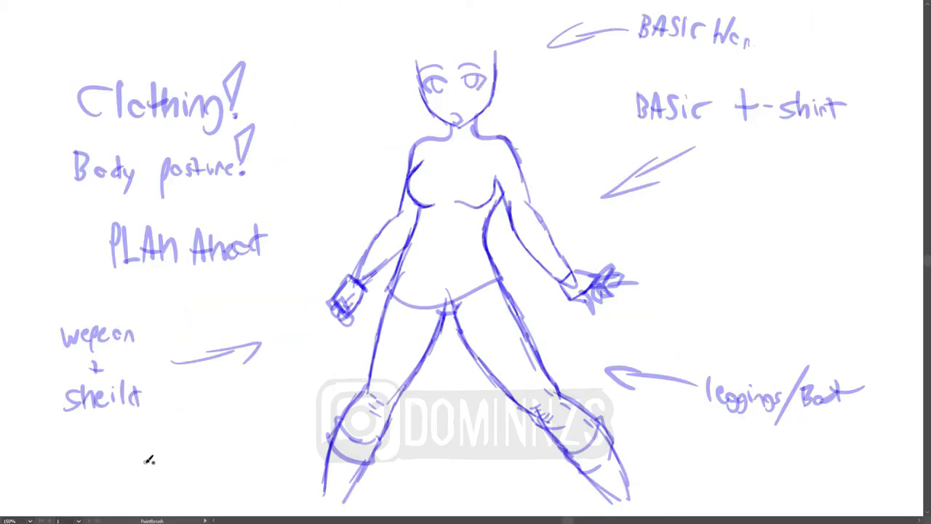
# Step: Draw the shirt's waist contour, an up-arrow at the shirt and an 'add light creases' note
pyautogui.moveTo(493, 45); pyautogui.dragTo(465, 211)
pyautogui.moveTo(658, 437); pyautogui.dragTo(527, 258)
pyautogui.moveTo(520, 277); pyautogui.dragTo(578, 280)
pyautogui.moveTo(654, 436); pyautogui.dragTo(753, 440)
pyautogui.moveTo(771, 437); pyautogui.dragTo(829, 396)
pyautogui.moveTo(908, 407); pyautogui.dragTo(911, 466)
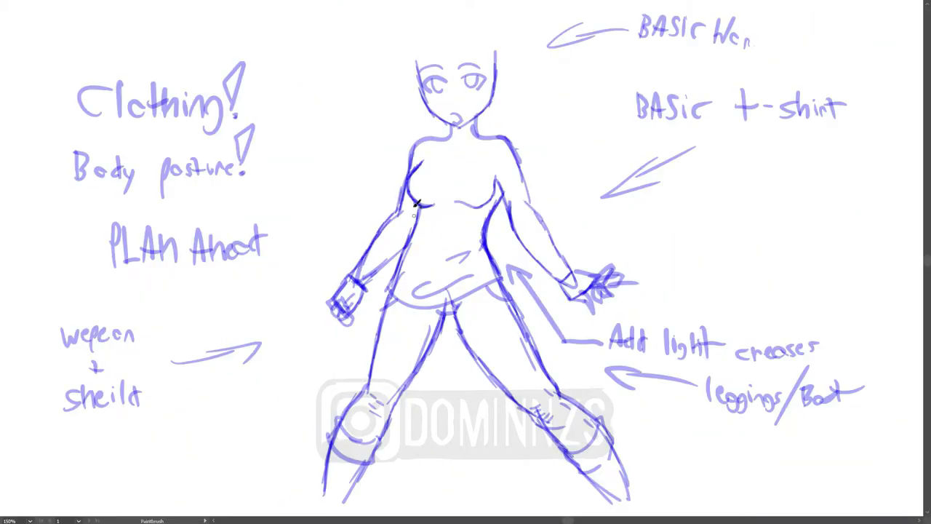
pyautogui.scroll(3, 419, 208)
# Step: Add detail strokes across the shirt chest, right shoulder, armband, torso sides and left hip
pyautogui.moveTo(342, 164)
pyautogui.mouseDown()
pyautogui.moveTo(418, 209)
pyautogui.moveTo(567, 166)
pyautogui.mouseUp()
pyautogui.moveTo(563, 109); pyautogui.dragTo(577, 149)
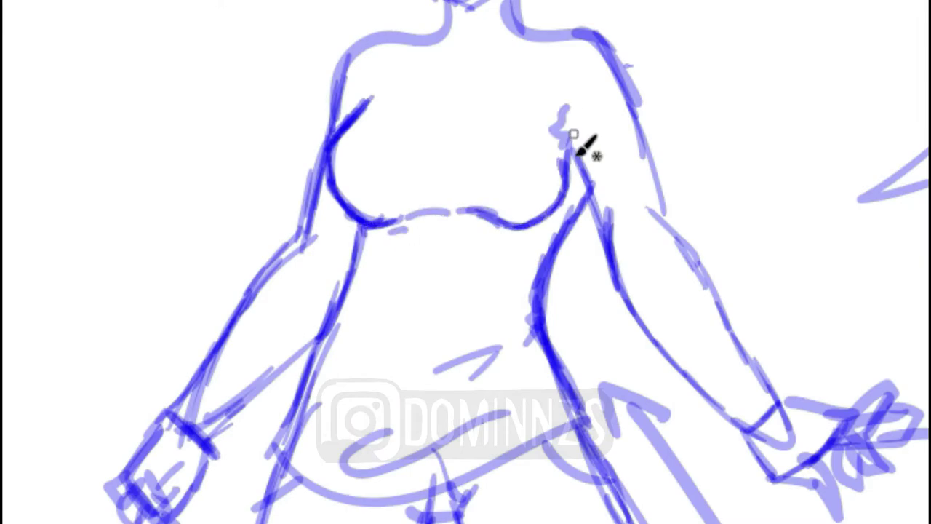
pyautogui.moveTo(574, 29); pyautogui.dragTo(647, 124)
pyautogui.moveTo(582, 164); pyautogui.dragTo(637, 131)
pyautogui.moveTo(360, 222); pyautogui.dragTo(338, 320)
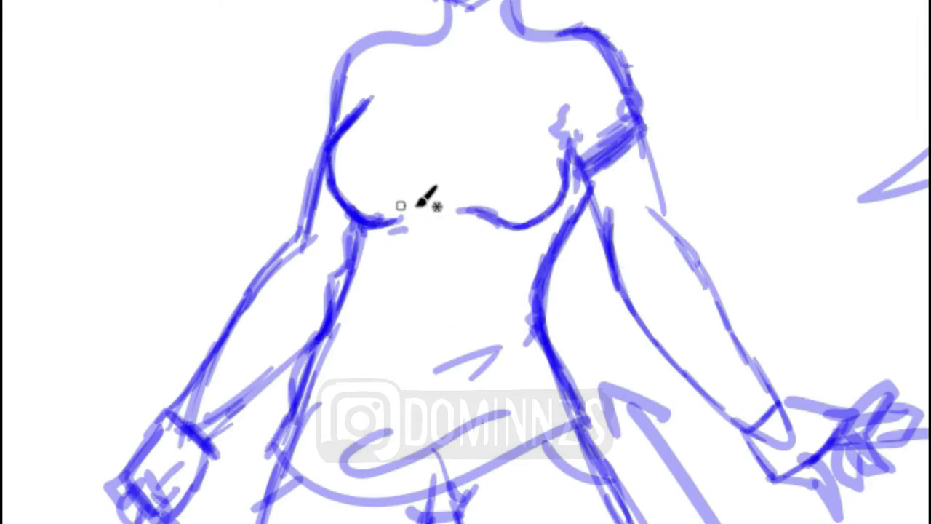
pyautogui.moveTo(404, 212); pyautogui.dragTo(440, 209)
pyautogui.moveTo(331, 109); pyautogui.dragTo(368, 40)
pyautogui.moveTo(302, 356); pyautogui.dragTo(291, 437)
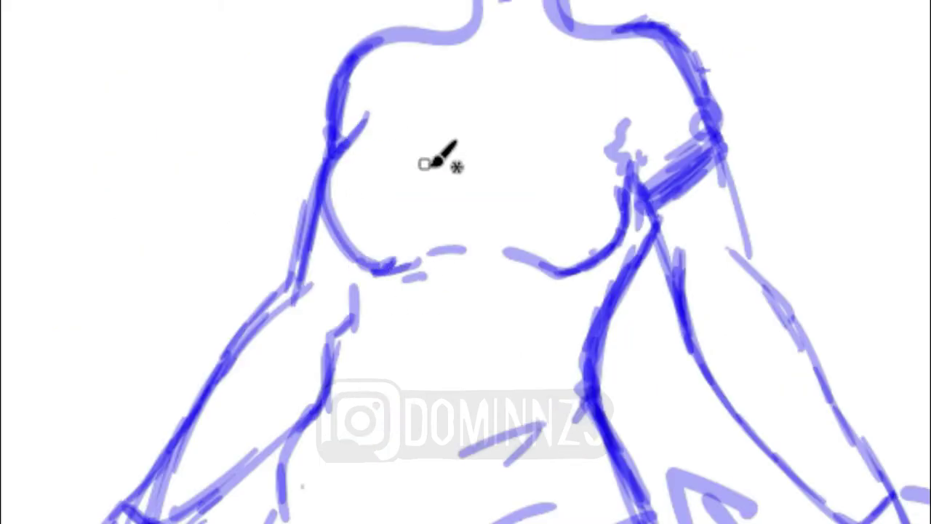
# Step: Draw a triangle chest emblem topped with a thick bar, plus a neckline tick
pyautogui.moveTo(422, 141); pyautogui.dragTo(536, 151)
pyautogui.moveTo(423, 143); pyautogui.dragTo(532, 141)
pyautogui.moveTo(486, 77); pyautogui.dragTo(539, 64)
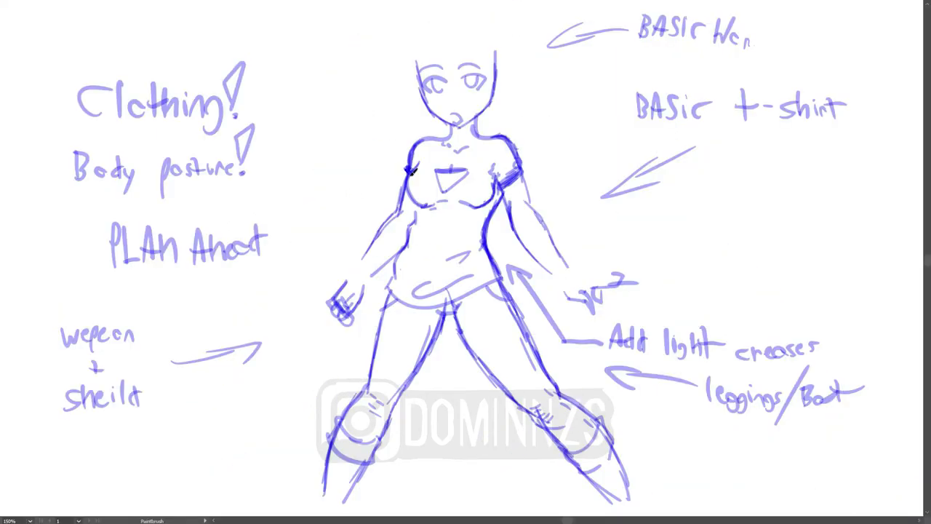
# Step: Sketch the right arm with a wrist cuff and delete the scribbled left hand
pyautogui.moveTo(507, 211); pyautogui.dragTo(565, 285)
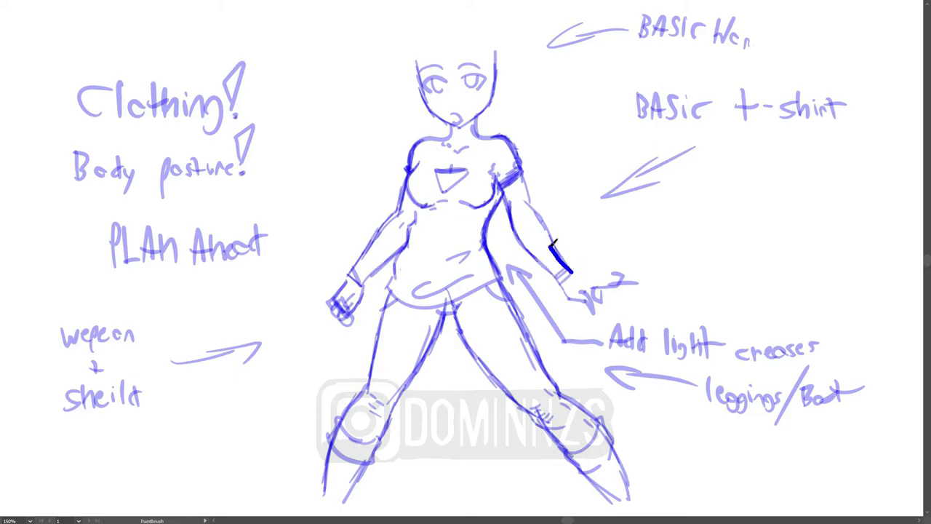
pyautogui.moveTo(521, 173); pyautogui.dragTo(575, 275)
pyautogui.moveTo(560, 277); pyautogui.dragTo(575, 293)
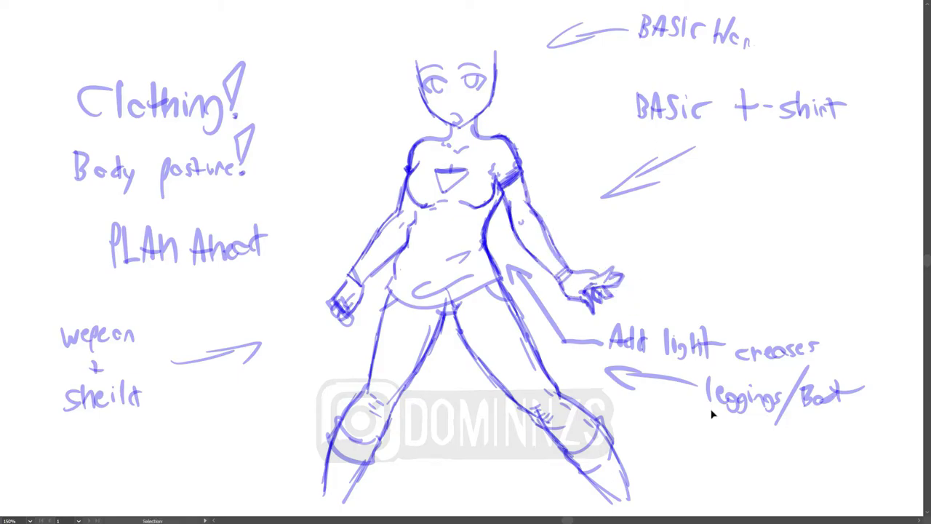
pyautogui.press('Delete')
pyautogui.press('b')
# Step: Sketch left-wrist cuffs and a round shield with concentric rings and a crosshatched handle
pyautogui.moveTo(349, 278); pyautogui.dragTo(362, 268)
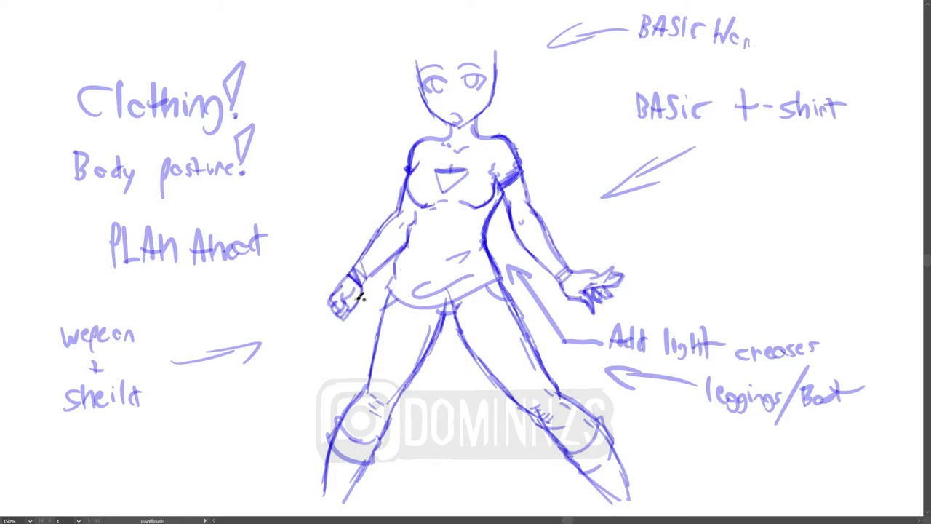
pyautogui.moveTo(364, 349); pyautogui.dragTo(360, 342)
pyautogui.moveTo(385, 218); pyautogui.dragTo(364, 385)
pyautogui.moveTo(312, 291); pyautogui.dragTo(338, 254)
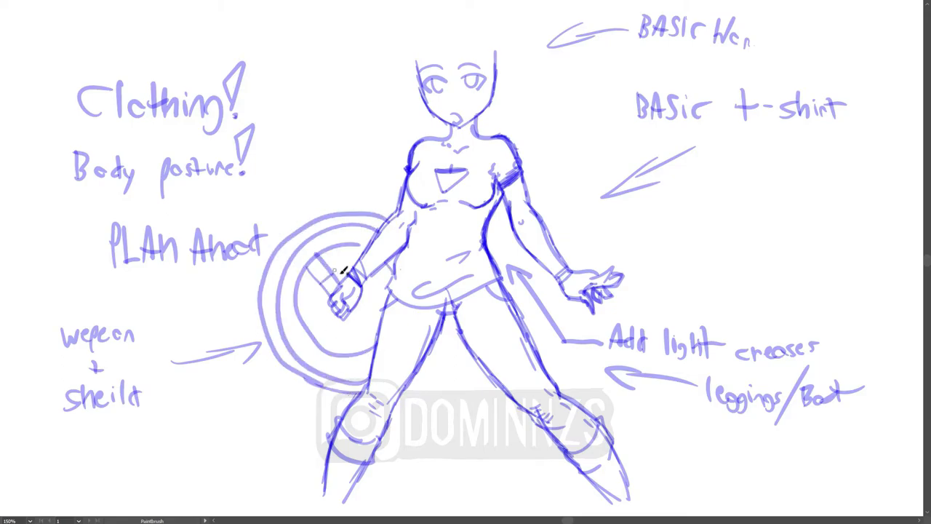
pyautogui.moveTo(349, 299); pyautogui.dragTo(367, 335)
# Step: Sketch a chest-to-shoulder strap, the neck and collar lines, and the short hair outline
pyautogui.moveTo(440, 170); pyautogui.dragTo(436, 133)
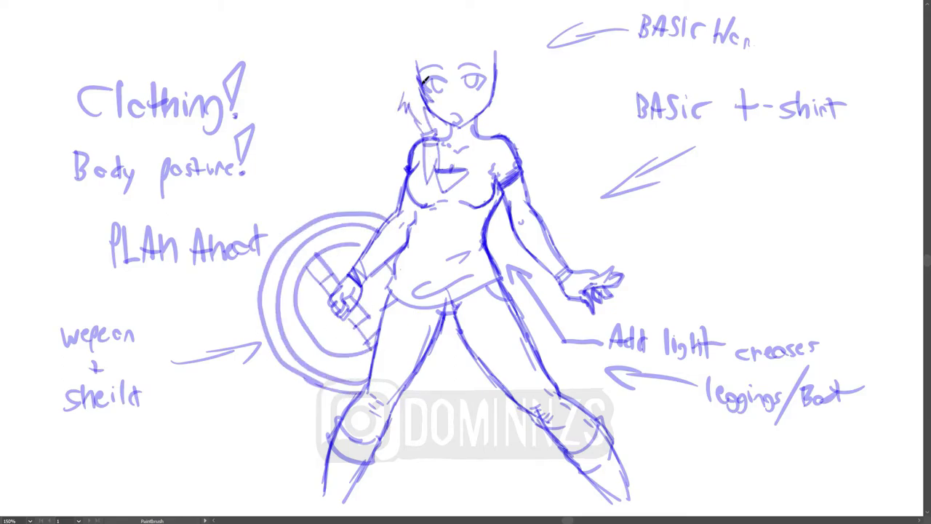
pyautogui.moveTo(496, 89); pyautogui.dragTo(467, 181)
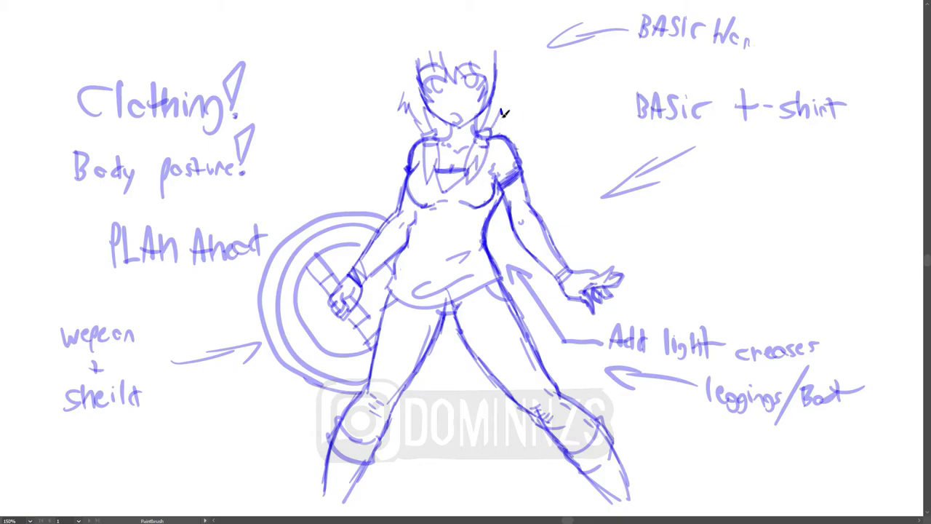
pyautogui.moveTo(510, 72); pyautogui.dragTo(527, 109)
pyautogui.moveTo(440, 11)
pyautogui.mouseDown()
pyautogui.moveTo(509, 51)
pyautogui.moveTo(396, 88)
pyautogui.mouseUp()
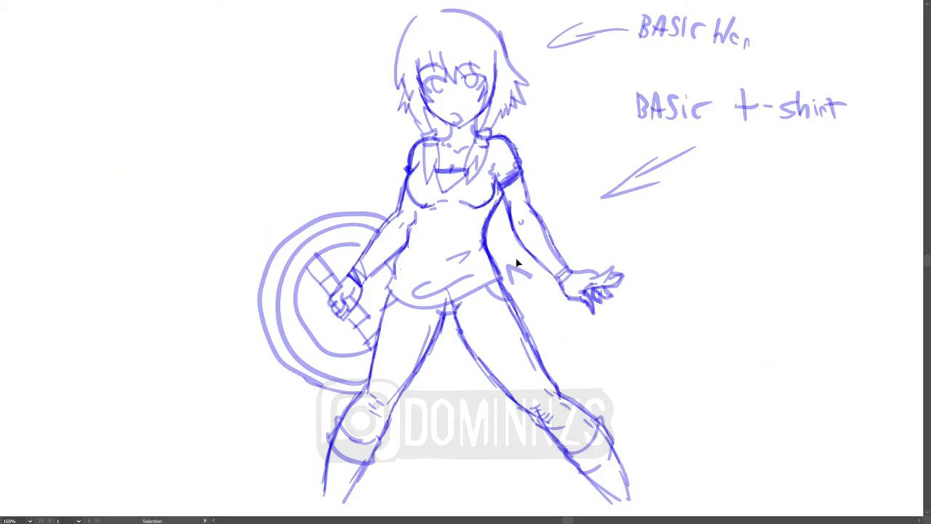
# Step: Handwrite the 'Clean up! before finalize' note at left
pyautogui.moveTo(109, 120); pyautogui.dragTo(196, 129)
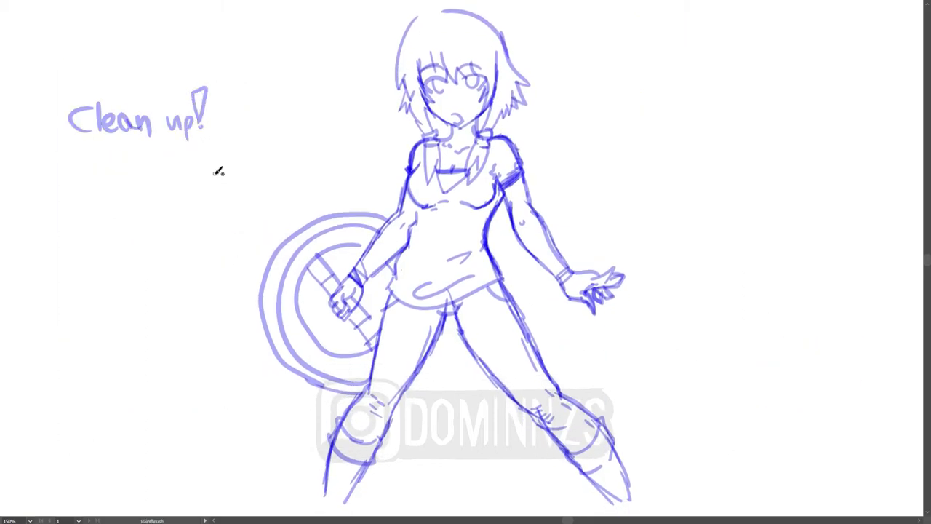
pyautogui.moveTo(73, 153)
pyautogui.mouseDown()
pyautogui.moveTo(149, 177)
pyautogui.moveTo(178, 208)
pyautogui.moveTo(178, 229)
pyautogui.moveTo(246, 232)
pyautogui.mouseUp()
pyautogui.moveTo(86, 244)
pyautogui.mouseDown()
pyautogui.moveTo(116, 264)
pyautogui.moveTo(172, 263)
pyautogui.mouseUp()
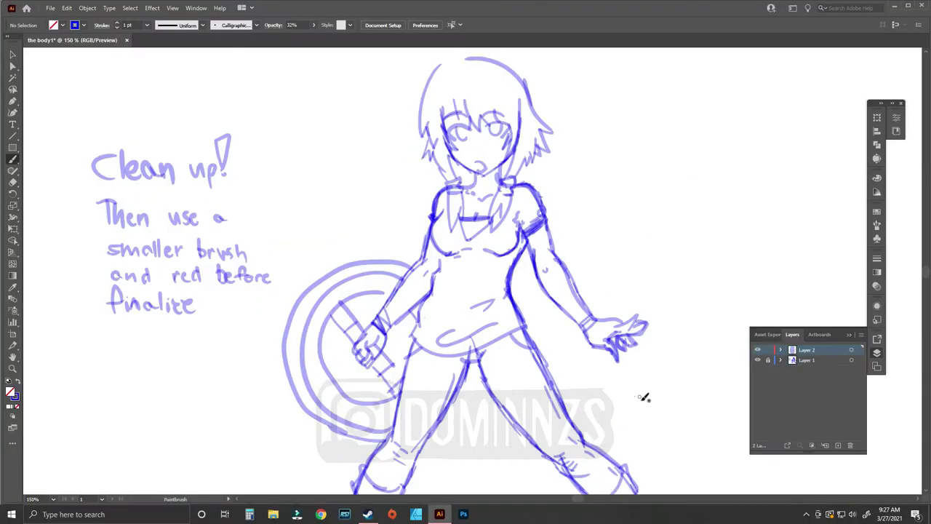
# Step: Switch the brush to a thin 0.5 pt red stroke and test it
pyautogui.moveTo(276, 102); pyautogui.dragTo(277, 130)
pyautogui.click(147, 25)
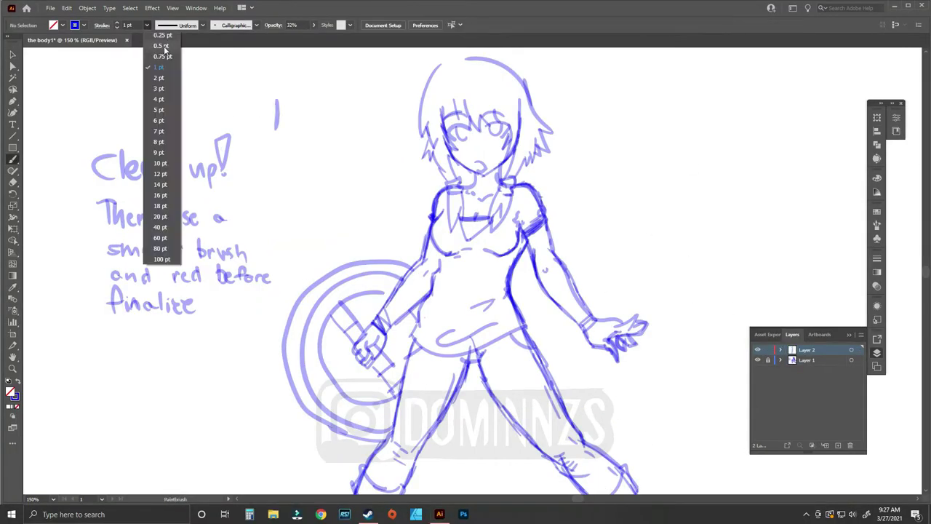
pyautogui.click(63, 25)
pyautogui.moveTo(118, 98); pyautogui.dragTo(144, 118)
pyautogui.moveTo(185, 77); pyautogui.dragTo(196, 98)
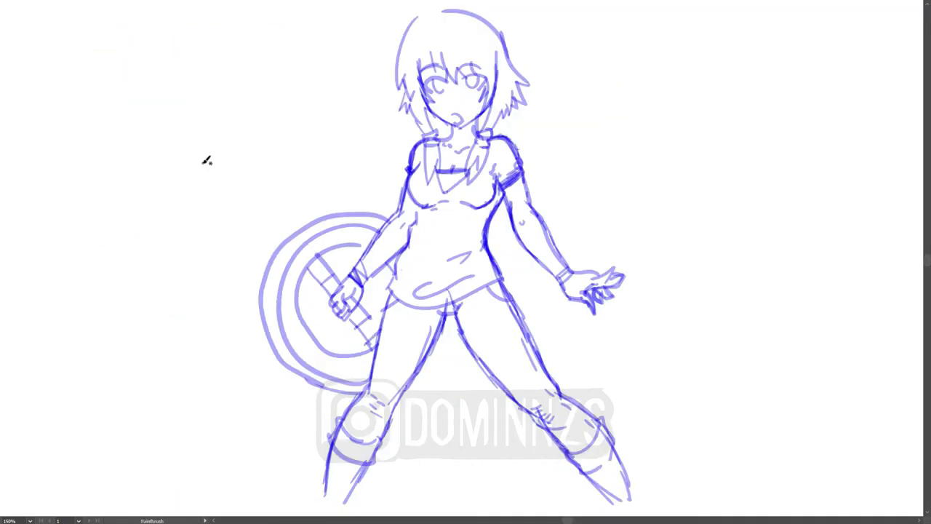
# Step: Write the red note 'Clean up and final Adjustment + Added detail'
pyautogui.moveTo(121, 86); pyautogui.dragTo(186, 99)
pyautogui.moveTo(215, 81); pyautogui.dragTo(247, 115)
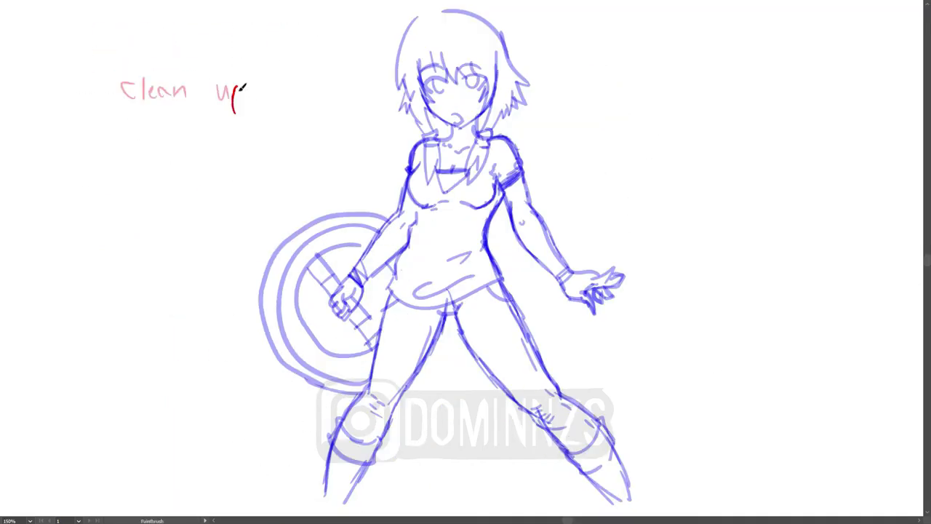
pyautogui.moveTo(268, 84); pyautogui.dragTo(311, 100)
pyautogui.moveTo(124, 120)
pyautogui.mouseDown()
pyautogui.moveTo(182, 139)
pyautogui.moveTo(320, 138)
pyautogui.mouseUp()
pyautogui.hotkey('ctrl', 'z')
pyautogui.moveTo(195, 169); pyautogui.dragTo(212, 169)
pyautogui.moveTo(121, 211)
pyautogui.mouseDown()
pyautogui.moveTo(147, 194)
pyautogui.moveTo(183, 204)
pyautogui.mouseUp()
pyautogui.moveTo(202, 203); pyautogui.dragTo(262, 209)
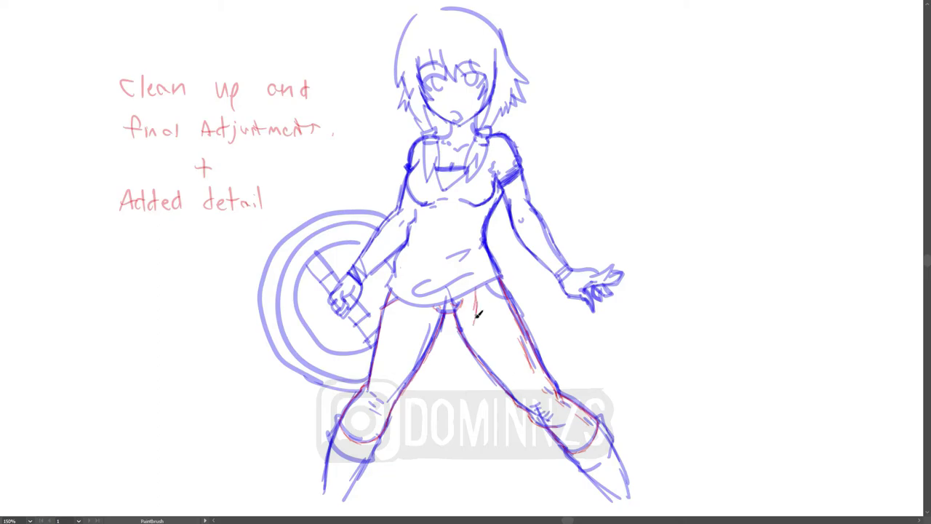
# Step: Draw red flowing cloth strands between the legs
pyautogui.moveTo(475, 306); pyautogui.dragTo(454, 454)
pyautogui.moveTo(480, 288); pyautogui.dragTo(490, 354)
pyautogui.moveTo(509, 291); pyautogui.dragTo(473, 451)
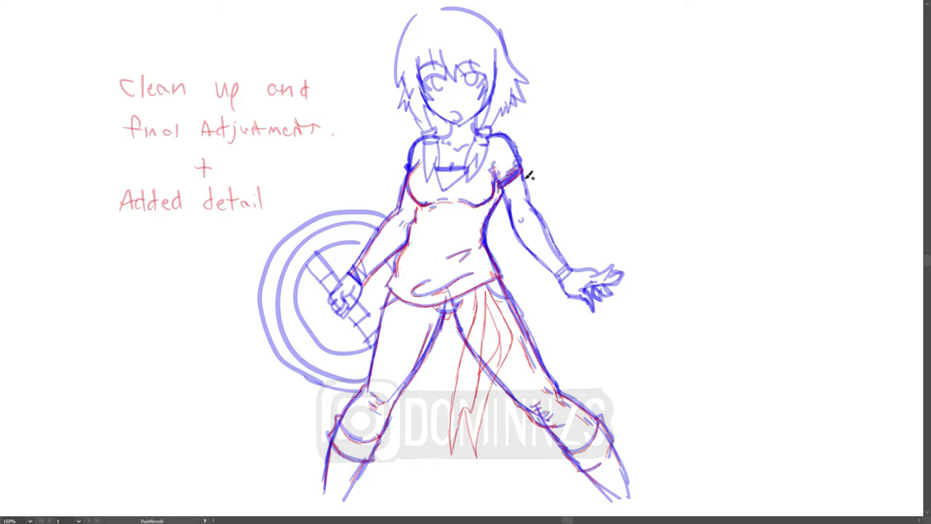
# Step: Hide and re-show the blue sketch layer to check the red lines
pyautogui.press('Tab')
pyautogui.click(761, 364)
pyautogui.click(760, 364)
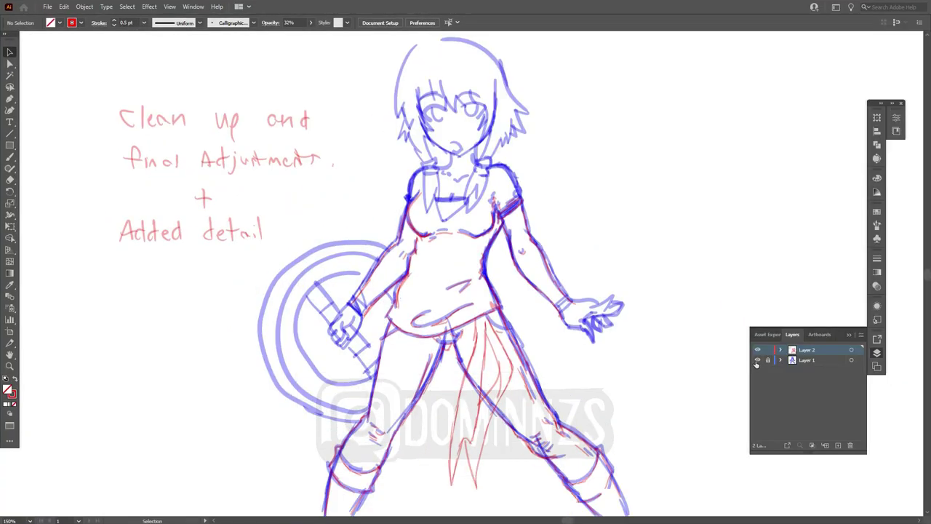
pyautogui.press('v')
pyautogui.press('Tab')
# Step: Trace the collar, sword hilt, blade and shield circles in red
pyautogui.moveTo(415, 149)
pyautogui.mouseDown()
pyautogui.moveTo(439, 184)
pyautogui.moveTo(465, 175)
pyautogui.moveTo(471, 135)
pyautogui.moveTo(480, 175)
pyautogui.mouseUp()
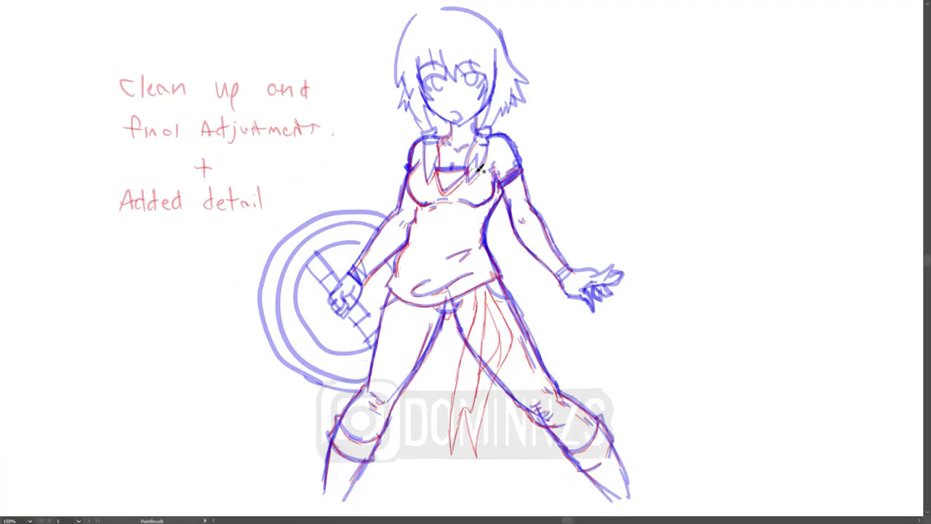
pyautogui.moveTo(335, 277); pyautogui.dragTo(376, 347)
pyautogui.moveTo(308, 268); pyautogui.dragTo(358, 328)
pyautogui.moveTo(310, 251)
pyautogui.mouseDown()
pyautogui.moveTo(363, 317)
pyautogui.moveTo(368, 248)
pyautogui.moveTo(313, 353)
pyautogui.mouseUp()
pyautogui.moveTo(277, 291); pyautogui.dragTo(368, 381)
pyautogui.moveTo(385, 215)
pyautogui.mouseDown()
pyautogui.moveTo(275, 345)
pyautogui.moveTo(359, 385)
pyautogui.mouseUp()
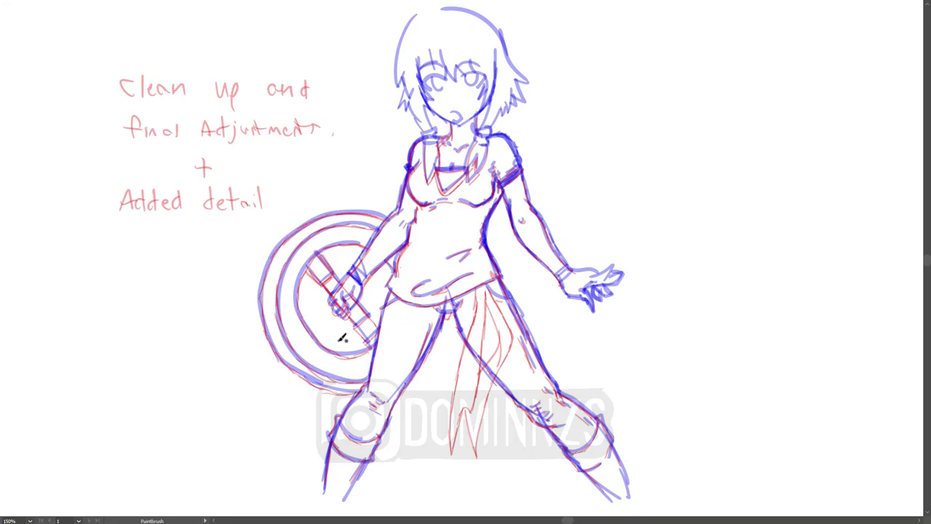
pyautogui.moveTo(586, 291)
pyautogui.mouseDown()
pyautogui.moveTo(615, 267)
pyautogui.moveTo(606, 293)
pyautogui.mouseUp()
pyautogui.hotkey('ctrl', 'z')
pyautogui.hotkey('ctrl', 'z')
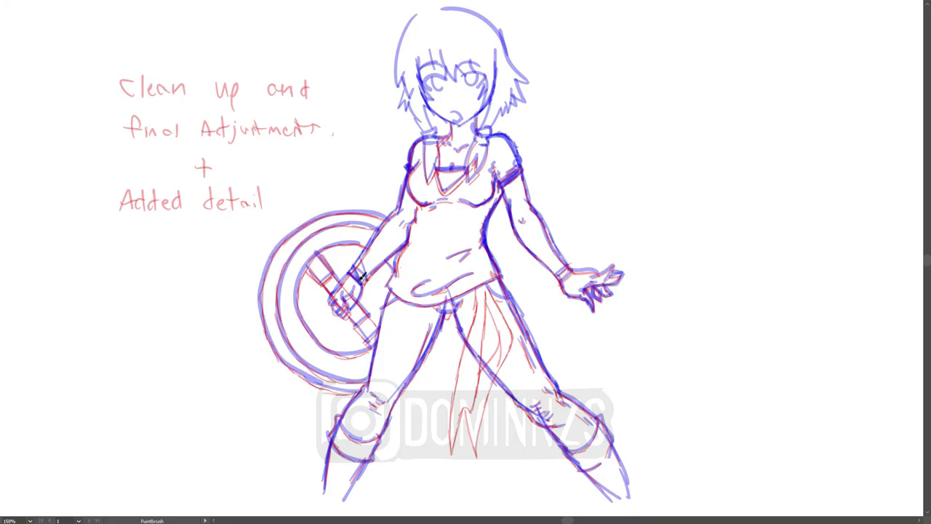
# Step: Write the red note 'Smaller brush Helps with line work'
pyautogui.moveTo(587, 117); pyautogui.dragTo(626, 130)
pyautogui.moveTo(693, 115); pyautogui.dragTo(746, 128)
pyautogui.moveTo(591, 140)
pyautogui.mouseDown()
pyautogui.moveTo(640, 156)
pyautogui.moveTo(698, 154)
pyautogui.mouseUp()
pyautogui.moveTo(715, 142); pyautogui.dragTo(739, 151)
pyautogui.moveTo(639, 172); pyautogui.dragTo(700, 185)
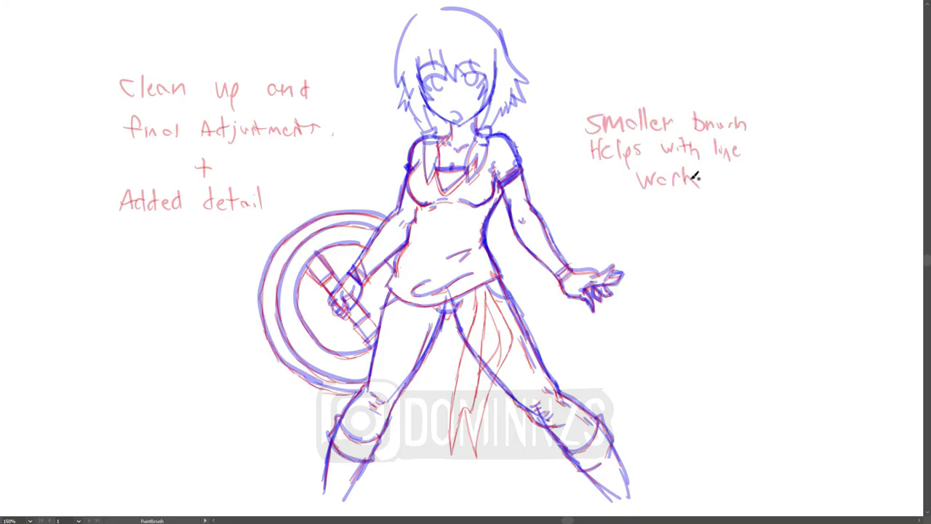
# Step: Trace the hair outline, side strands, eyes, mouth and cheek blush in red
pyautogui.moveTo(454, 110); pyautogui.dragTo(459, 121)
pyautogui.hotkey('ctrl', 'z')
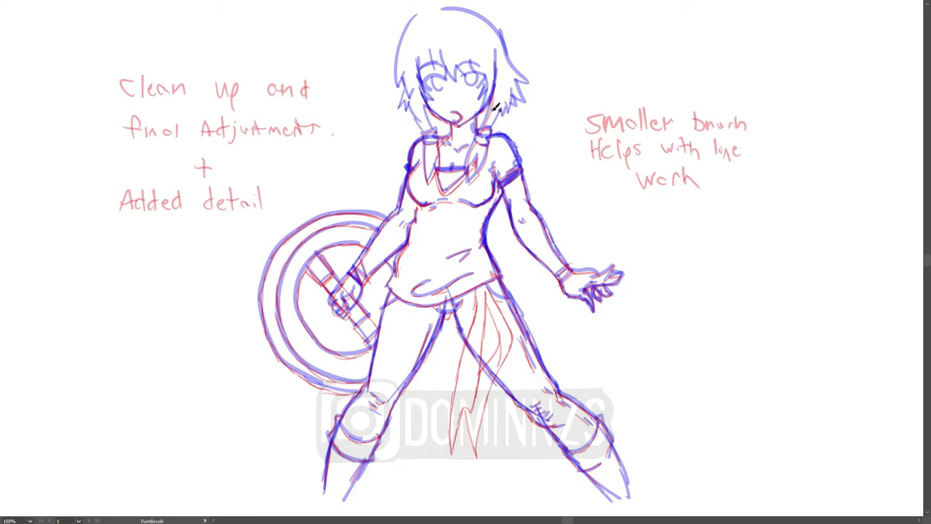
pyautogui.moveTo(531, 102); pyautogui.dragTo(514, 75)
pyautogui.moveTo(444, 10); pyautogui.dragTo(526, 80)
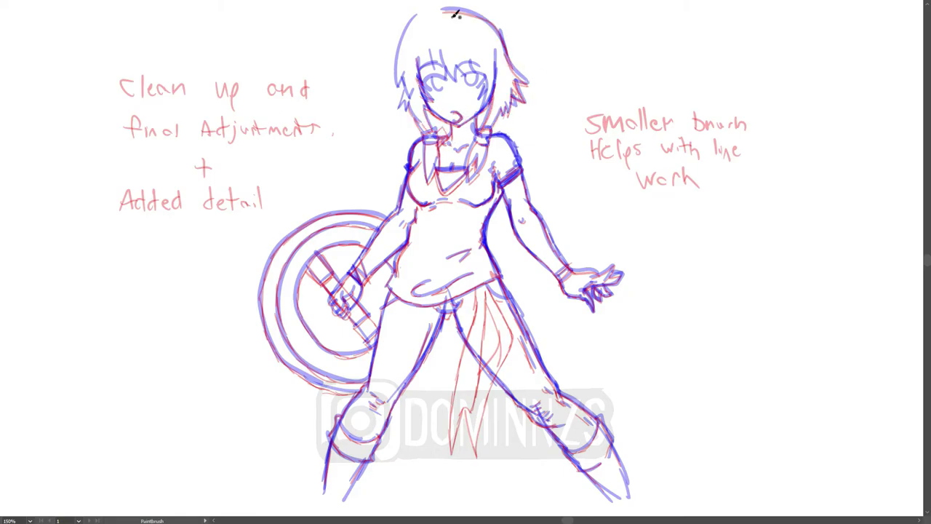
pyautogui.moveTo(413, 73); pyautogui.dragTo(399, 115)
pyautogui.moveTo(415, 19)
pyautogui.mouseDown()
pyautogui.moveTo(397, 92)
pyautogui.moveTo(448, 89)
pyautogui.mouseUp()
pyautogui.moveTo(483, 75)
pyautogui.mouseDown()
pyautogui.moveTo(469, 80)
pyautogui.moveTo(492, 102)
pyautogui.mouseUp()
pyautogui.moveTo(489, 76); pyautogui.dragTo(496, 108)
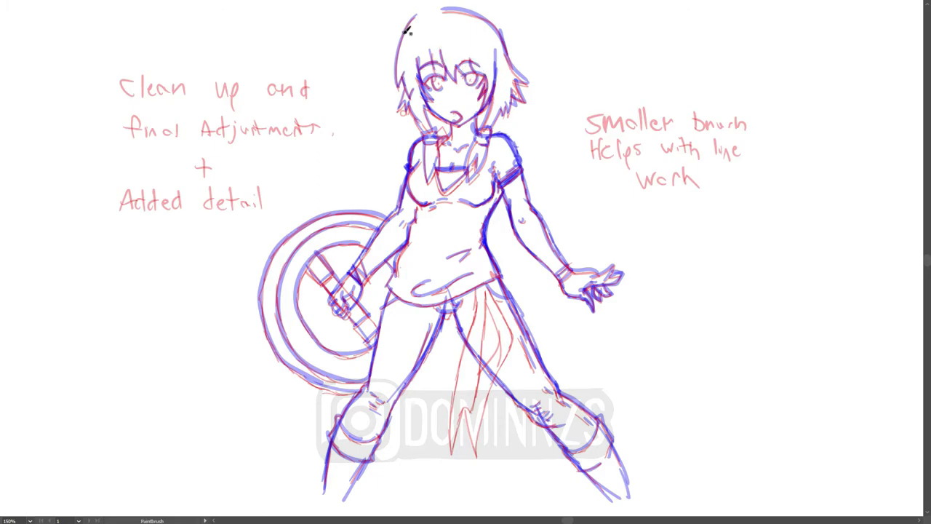
pyautogui.moveTo(433, 28); pyautogui.dragTo(409, 44)
pyautogui.moveTo(488, 17); pyautogui.dragTo(462, 39)
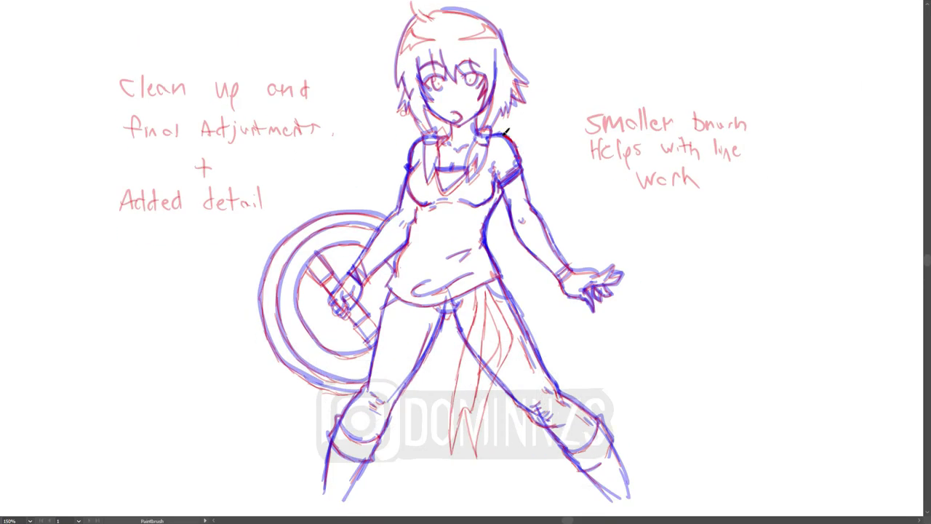
# Step: Draw red flowers on the shirt
pyautogui.moveTo(457, 237); pyautogui.dragTo(457, 284)
pyautogui.moveTo(465, 251)
pyautogui.mouseDown()
pyautogui.moveTo(481, 275)
pyautogui.moveTo(421, 300)
pyautogui.mouseUp()
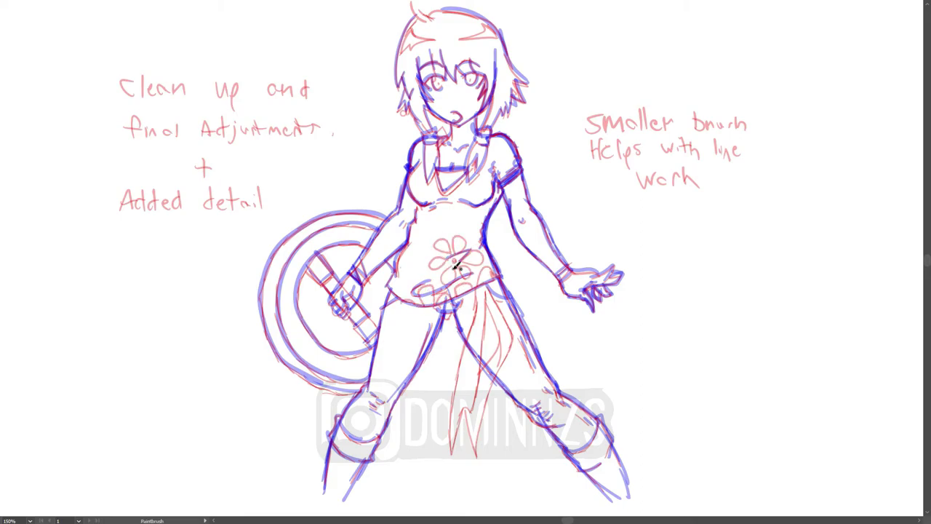
pyautogui.moveTo(471, 212); pyautogui.dragTo(483, 235)
# Step: Hide the blue sketch layer and draw red sneakers on both feet
pyautogui.click(764, 376)
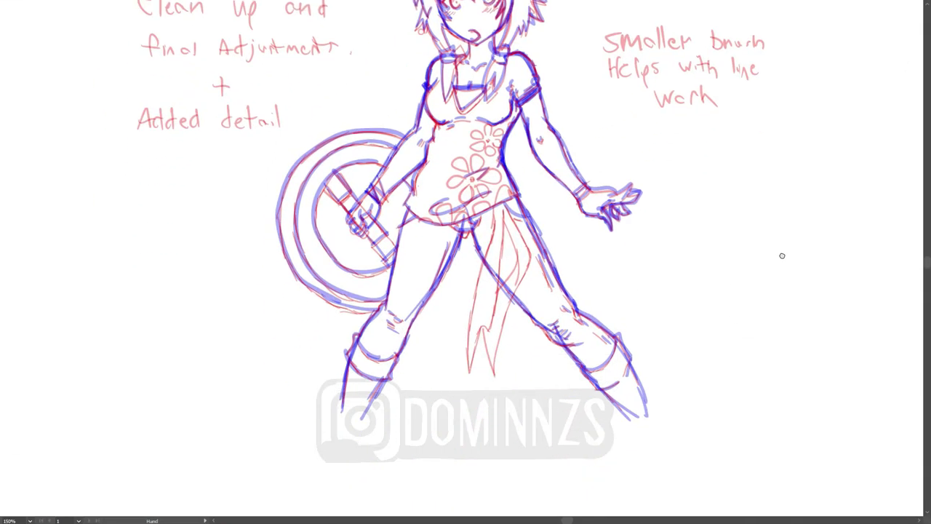
pyautogui.moveTo(782, 256); pyautogui.dragTo(782, 250)
pyautogui.moveTo(368, 431)
pyautogui.mouseDown()
pyautogui.moveTo(333, 428)
pyautogui.moveTo(327, 473)
pyautogui.moveTo(364, 451)
pyautogui.mouseUp()
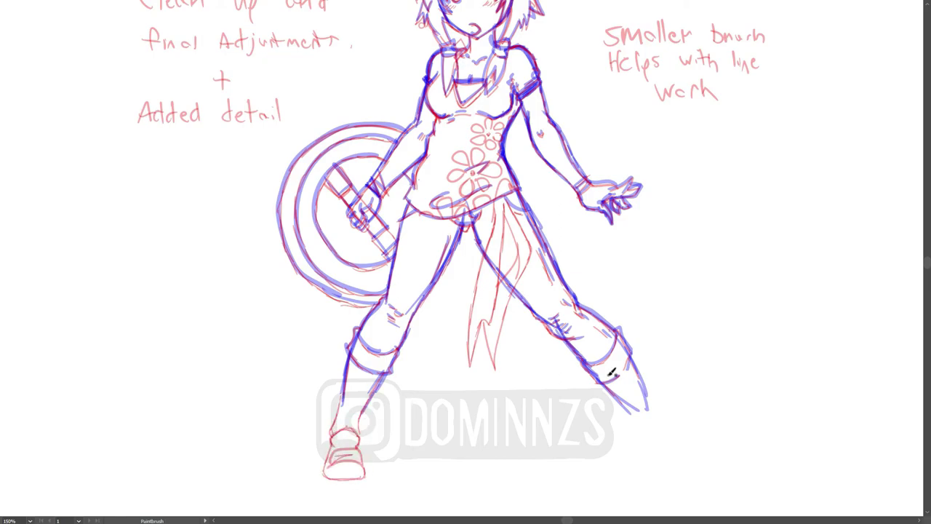
pyautogui.moveTo(635, 436)
pyautogui.mouseDown()
pyautogui.moveTo(673, 484)
pyautogui.moveTo(662, 466)
pyautogui.mouseUp()
pyautogui.moveTo(611, 393); pyautogui.dragTo(636, 427)
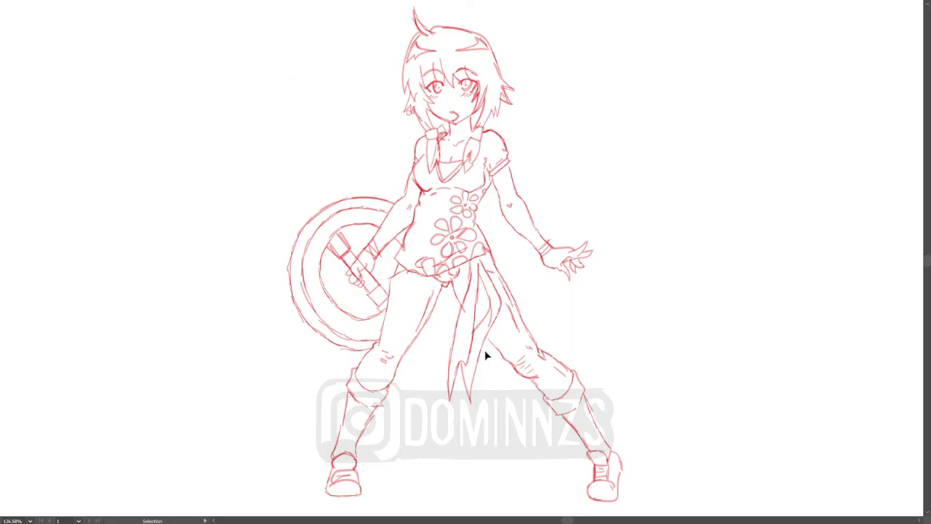
# Step: Add a red arrow pointing at the shield with the handwritten label 'Blade'
pyautogui.press('b')
pyautogui.moveTo(246, 208); pyautogui.dragTo(287, 230)
pyautogui.moveTo(273, 209); pyautogui.dragTo(266, 231)
pyautogui.moveTo(175, 198); pyautogui.dragTo(175, 219)
pyautogui.moveTo(176, 200); pyautogui.dragTo(222, 215)
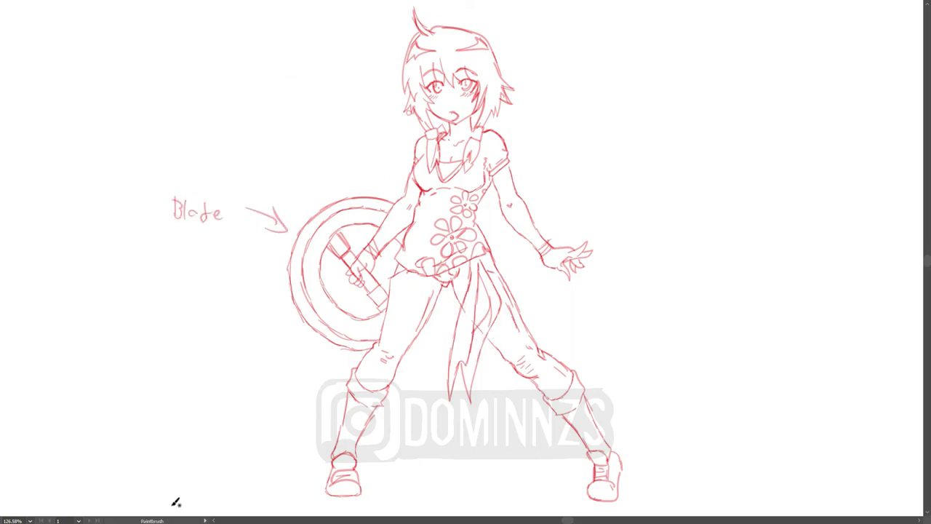